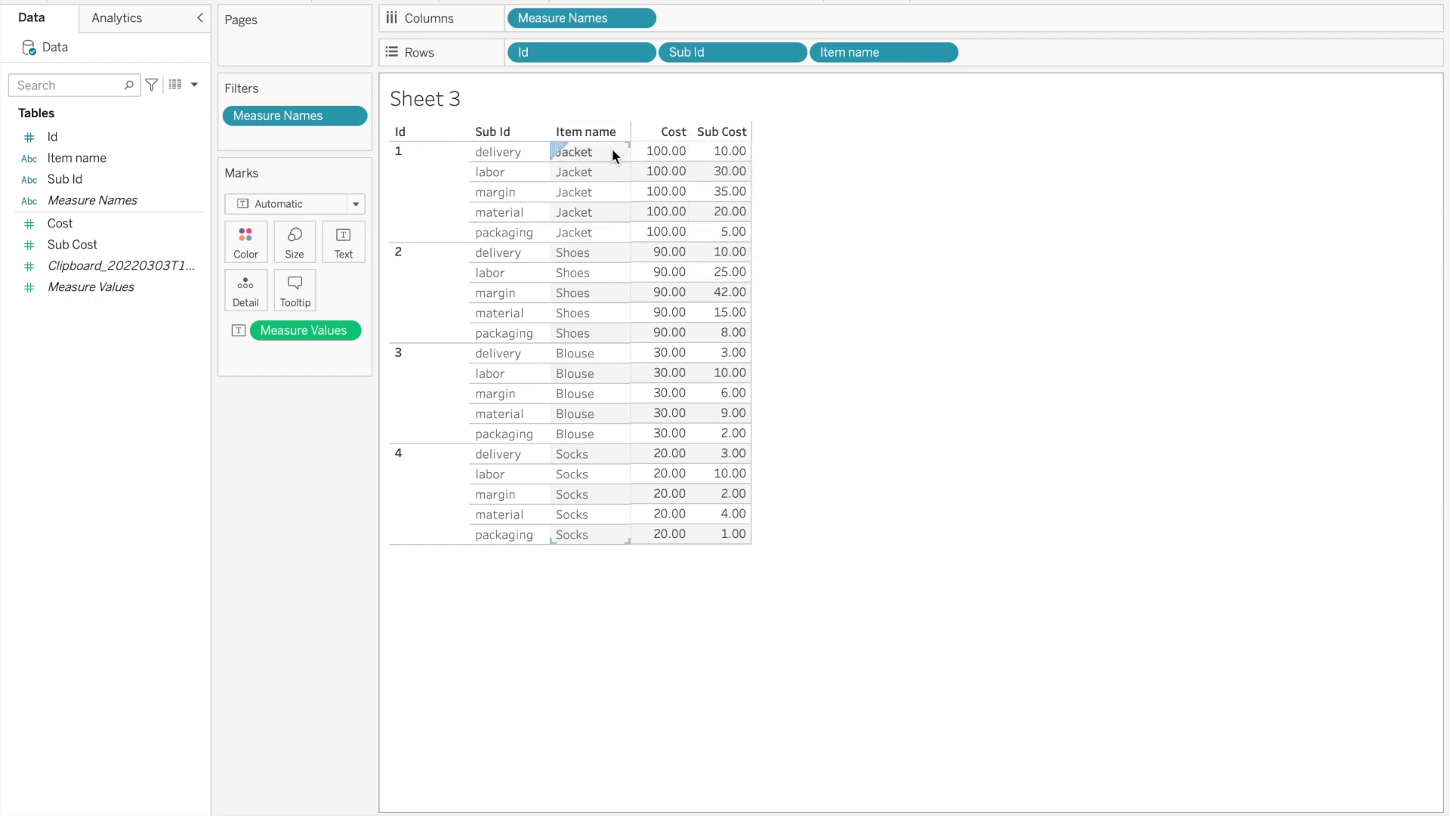
Create a new worksheet and list the Id and Item name fields as its rows.
{"action": "mouse_move", "coordinate": [654, 166]}
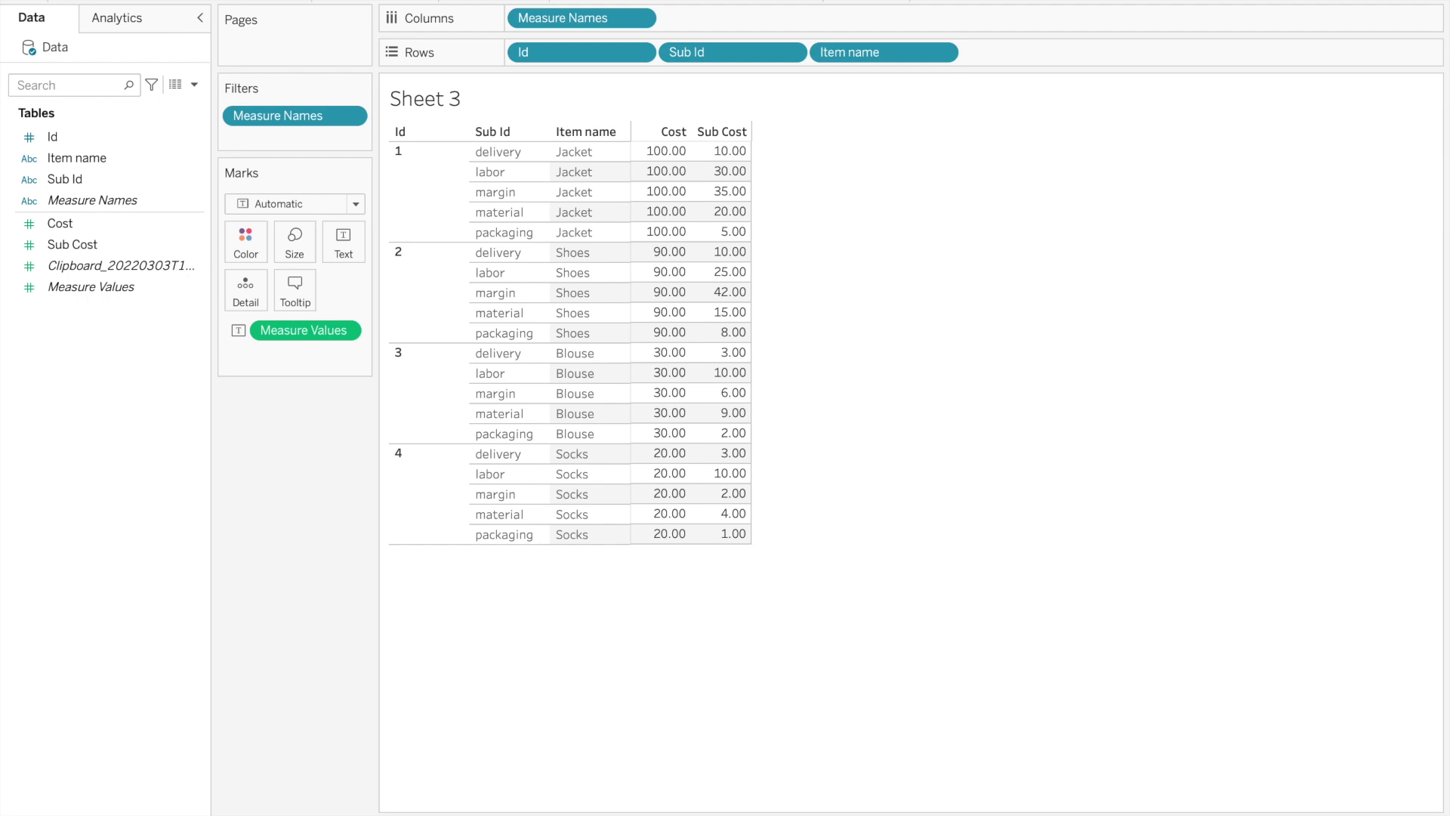
{"action": "key", "text": "ctrl+m"}
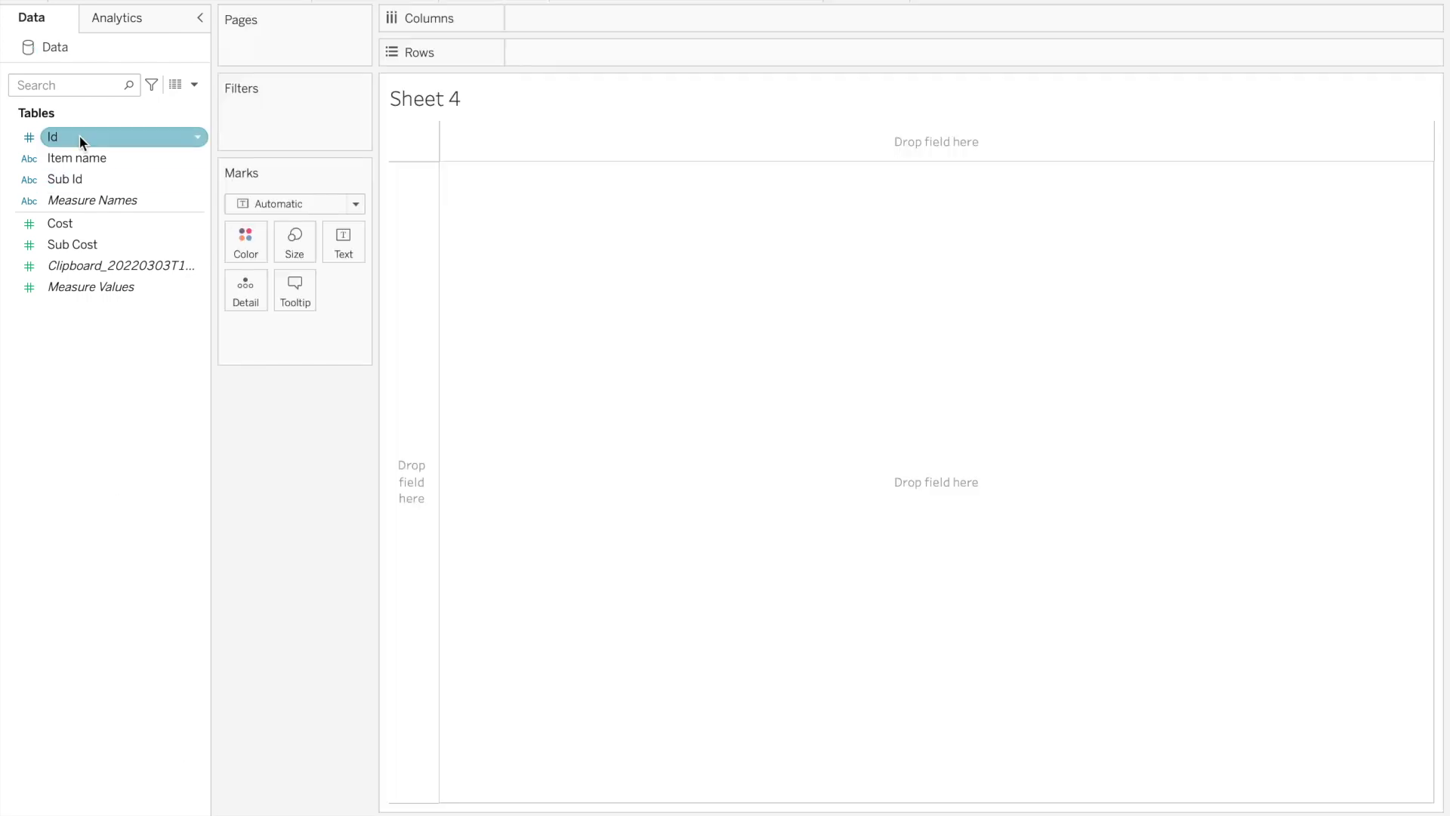
{"action": "left_click_drag", "start_coordinate": [79, 137], "coordinate": [516, 54]}
{"action": "left_click_drag", "start_coordinate": [75, 160], "coordinate": [667, 55]}
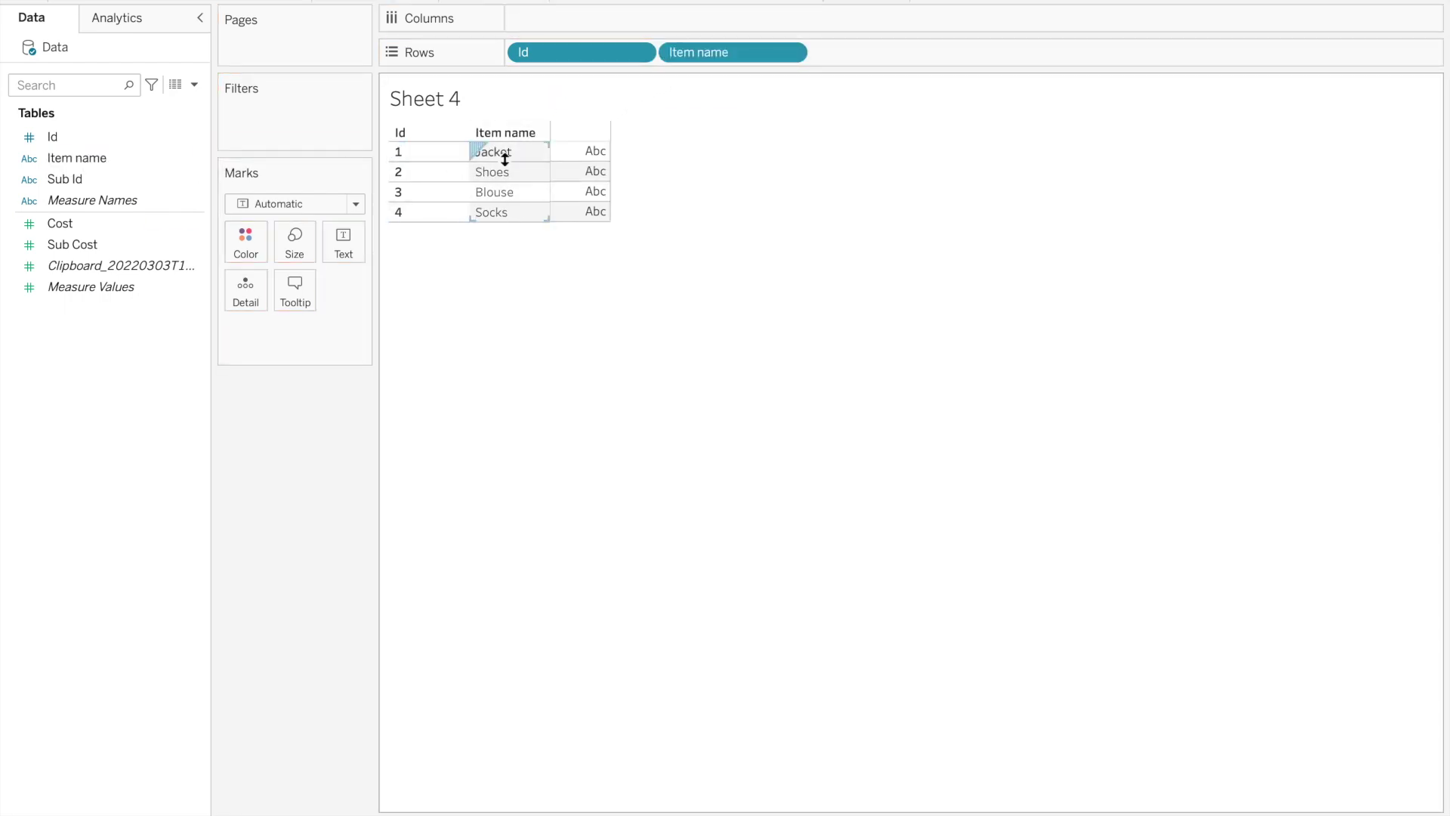
Show the summed Cost as the table values and break the rows down by Sub Id after Item name.
{"action": "left_click", "coordinate": [45, 224]}
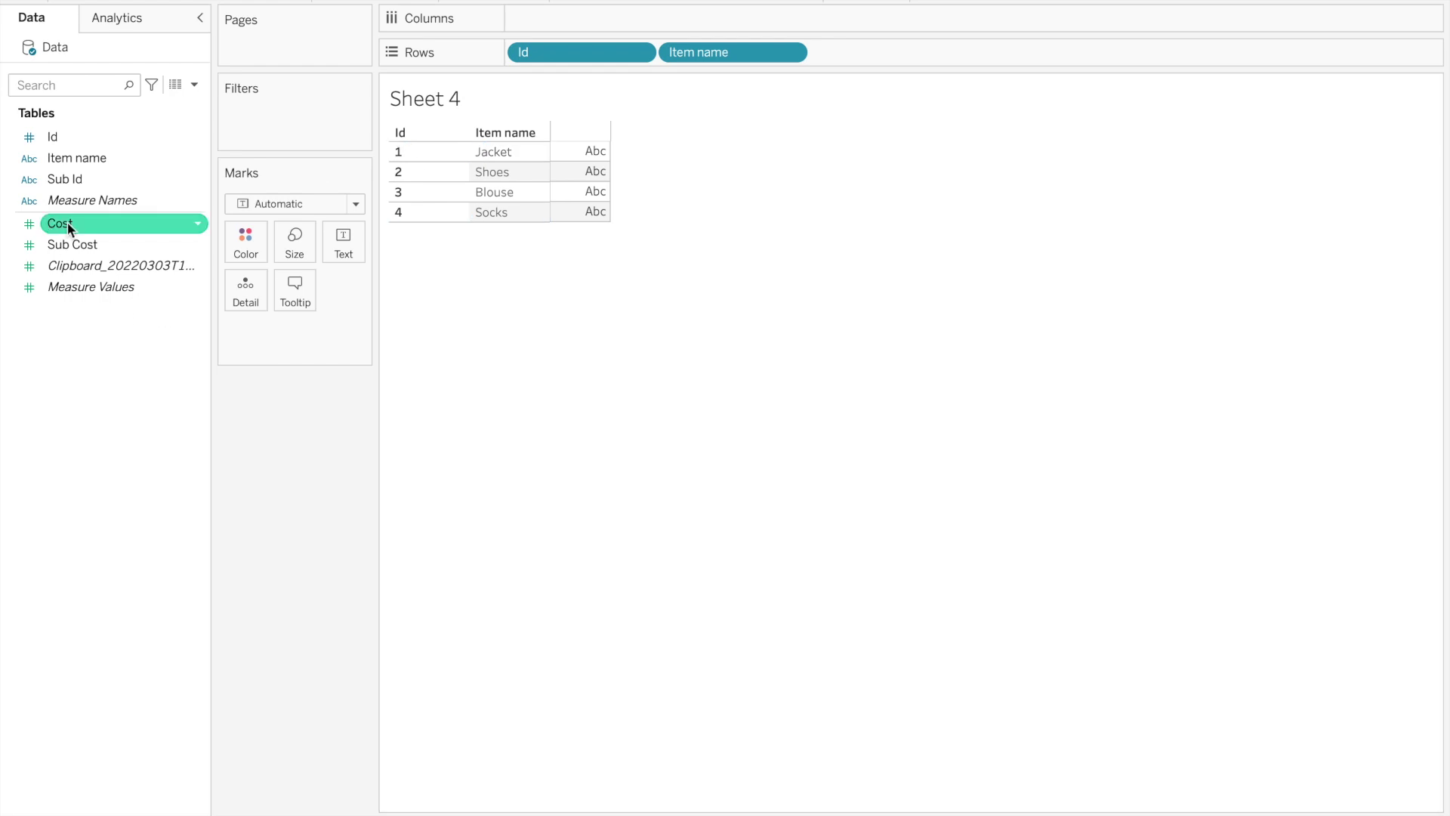
{"action": "left_click_drag", "start_coordinate": [44, 223], "coordinate": [563, 186]}
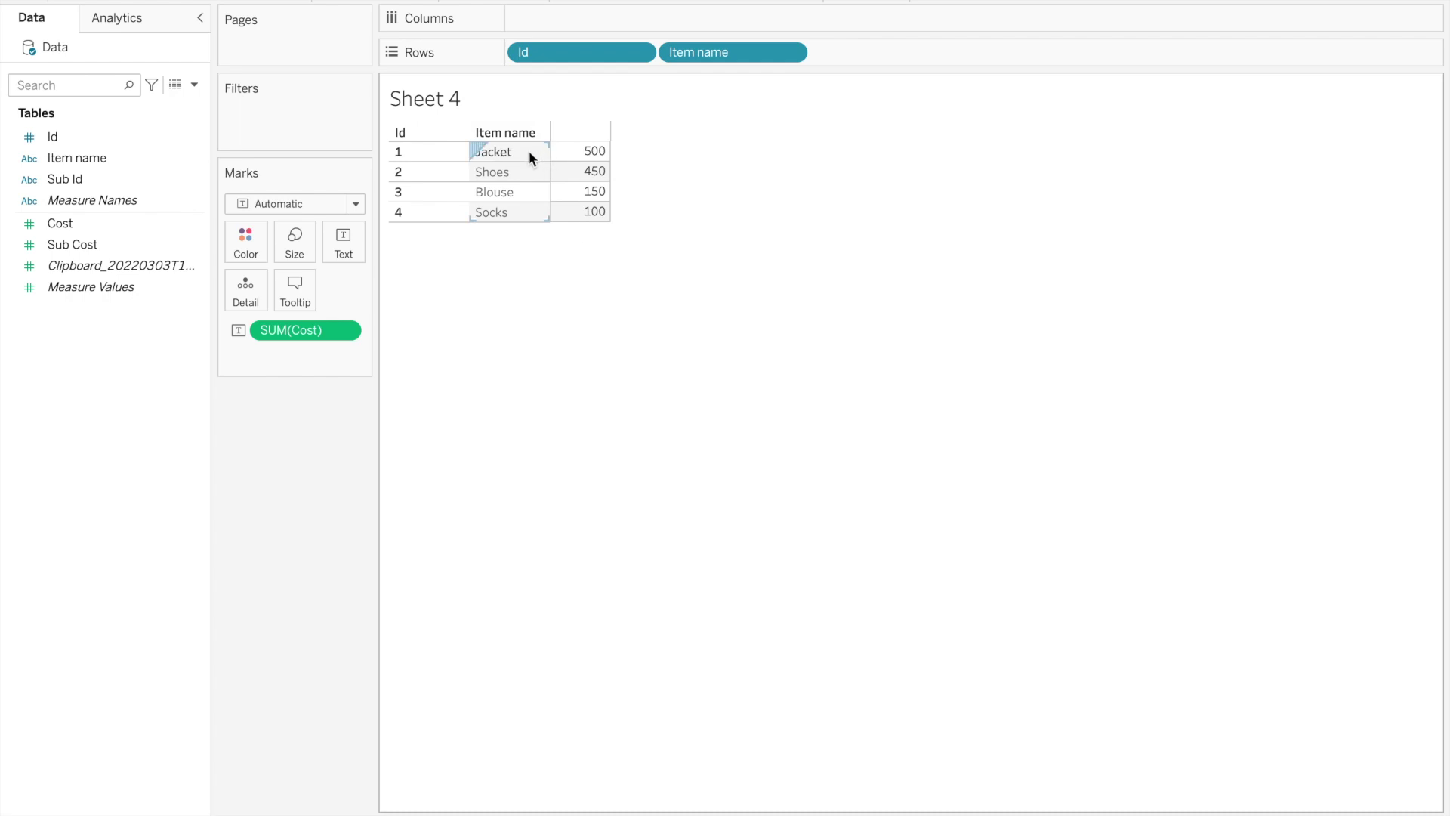
{"action": "mouse_move", "coordinate": [603, 156]}
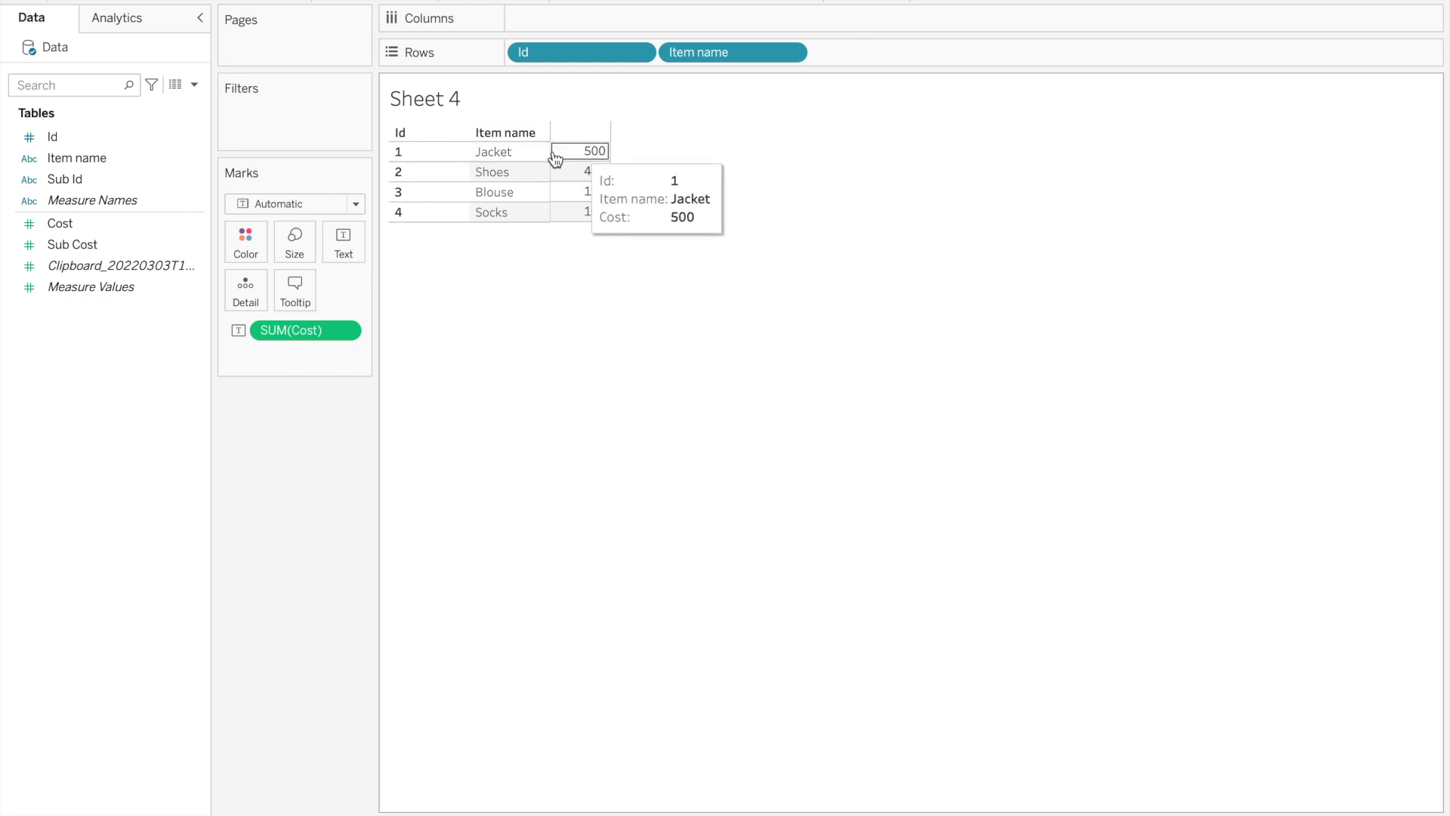
{"action": "left_click", "coordinate": [70, 183]}
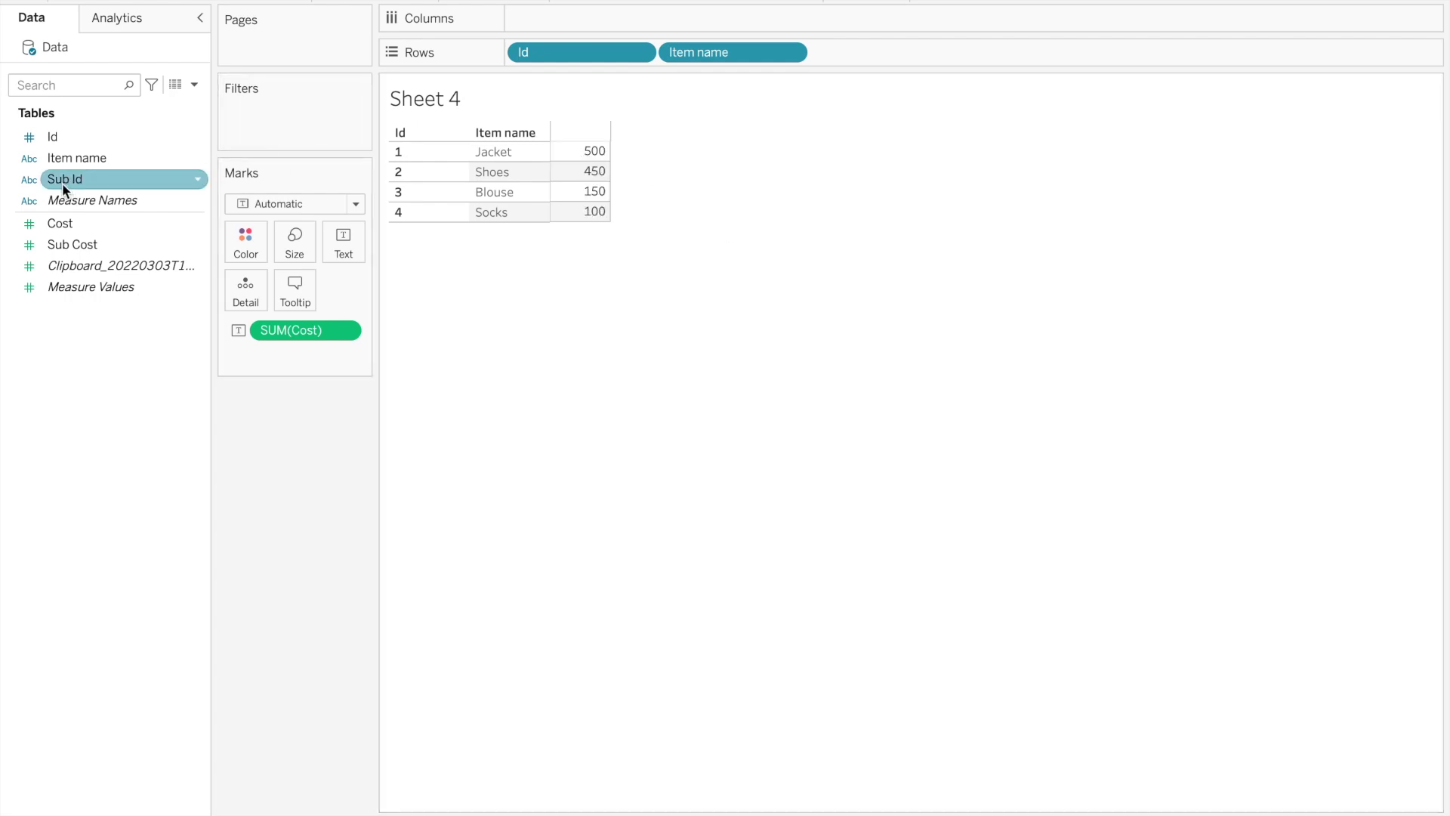
{"action": "left_click_drag", "start_coordinate": [98, 178], "coordinate": [838, 56]}
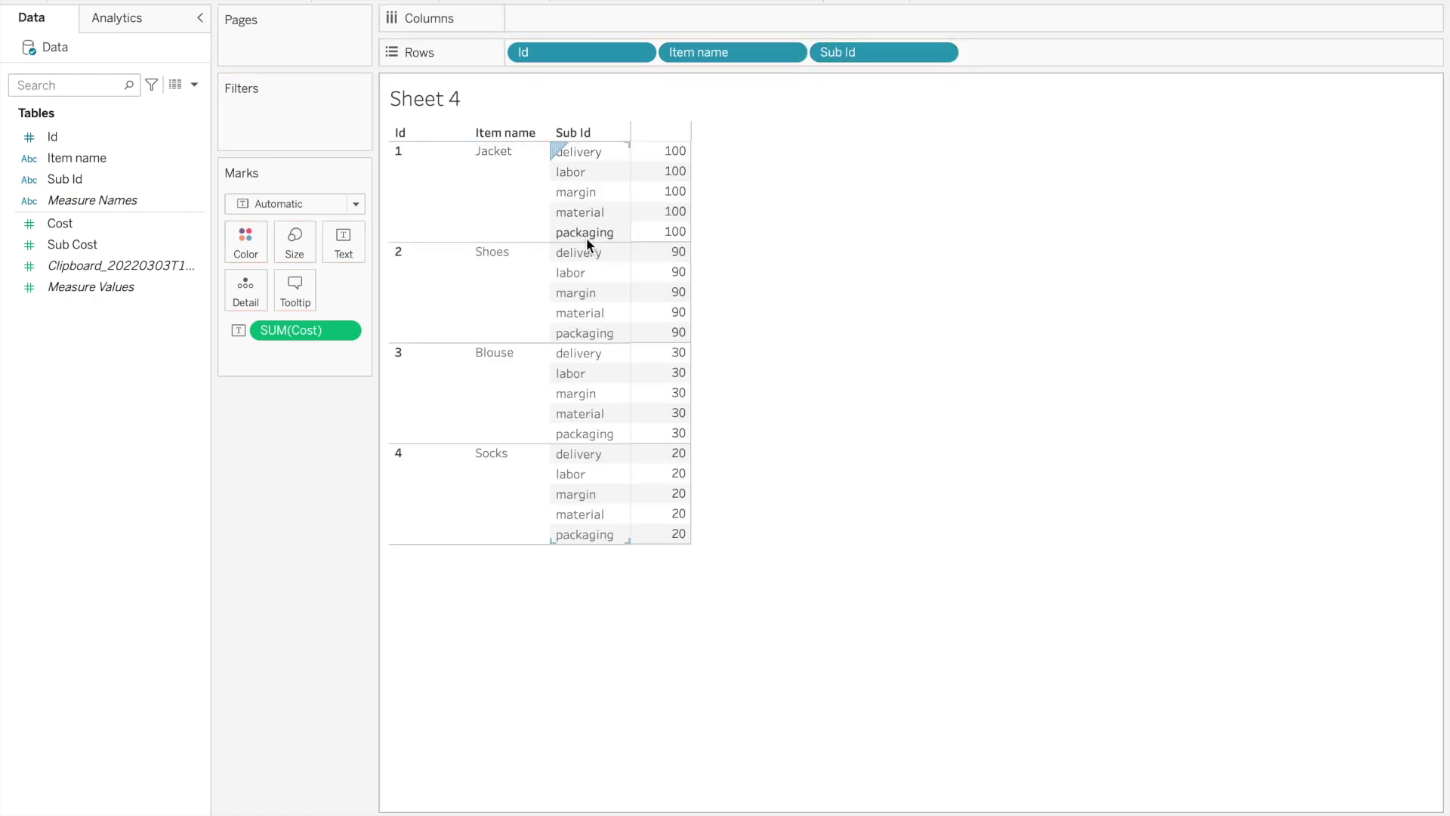
{"action": "mouse_move", "coordinate": [670, 152]}
Try replacing the displayed Cost values with Sub Cost, and undo the replacement.
{"action": "left_click_drag", "start_coordinate": [69, 248], "coordinate": [281, 330]}
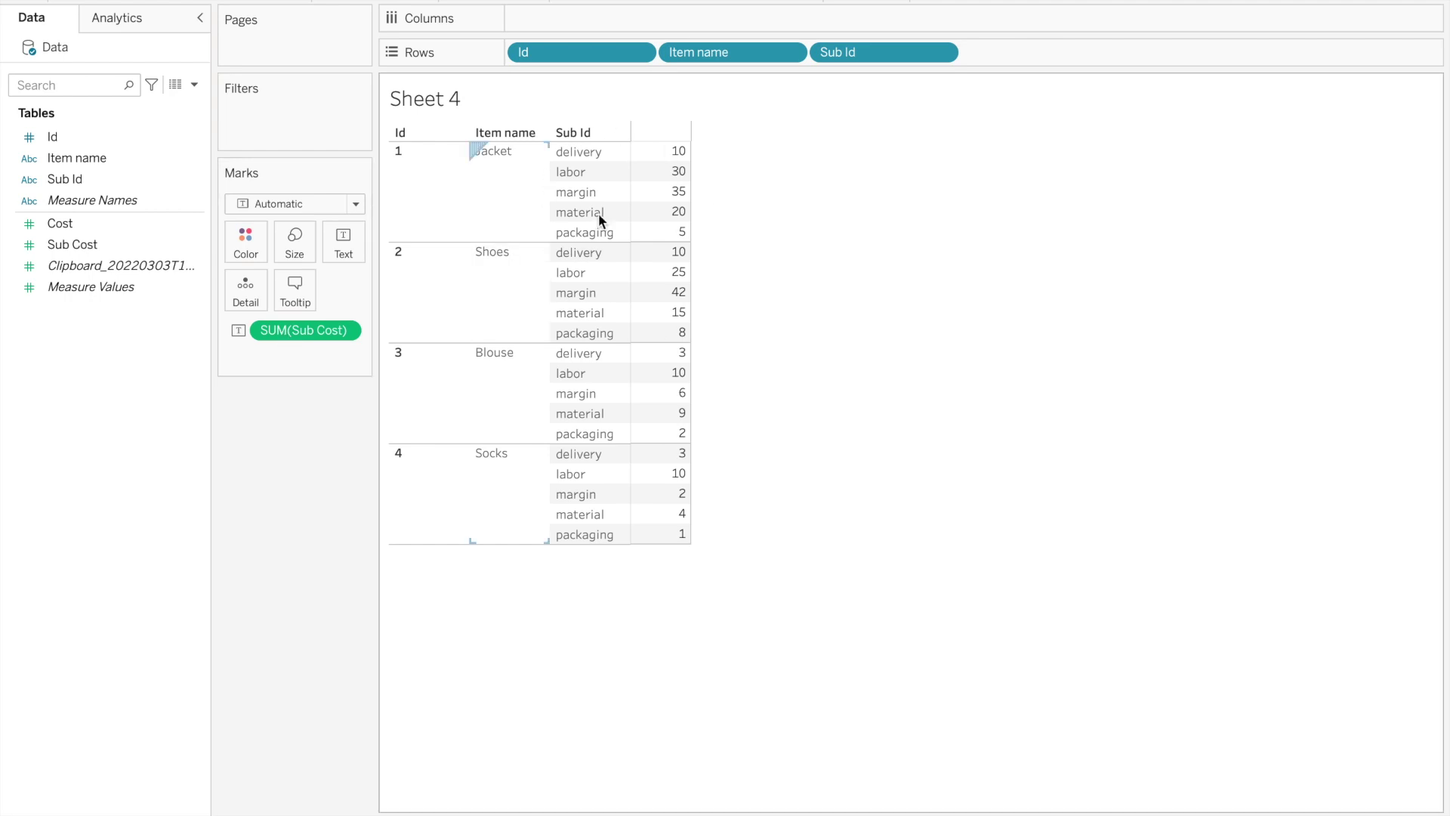
{"action": "mouse_move", "coordinate": [685, 273]}
{"action": "key", "text": "ctrl+z"}
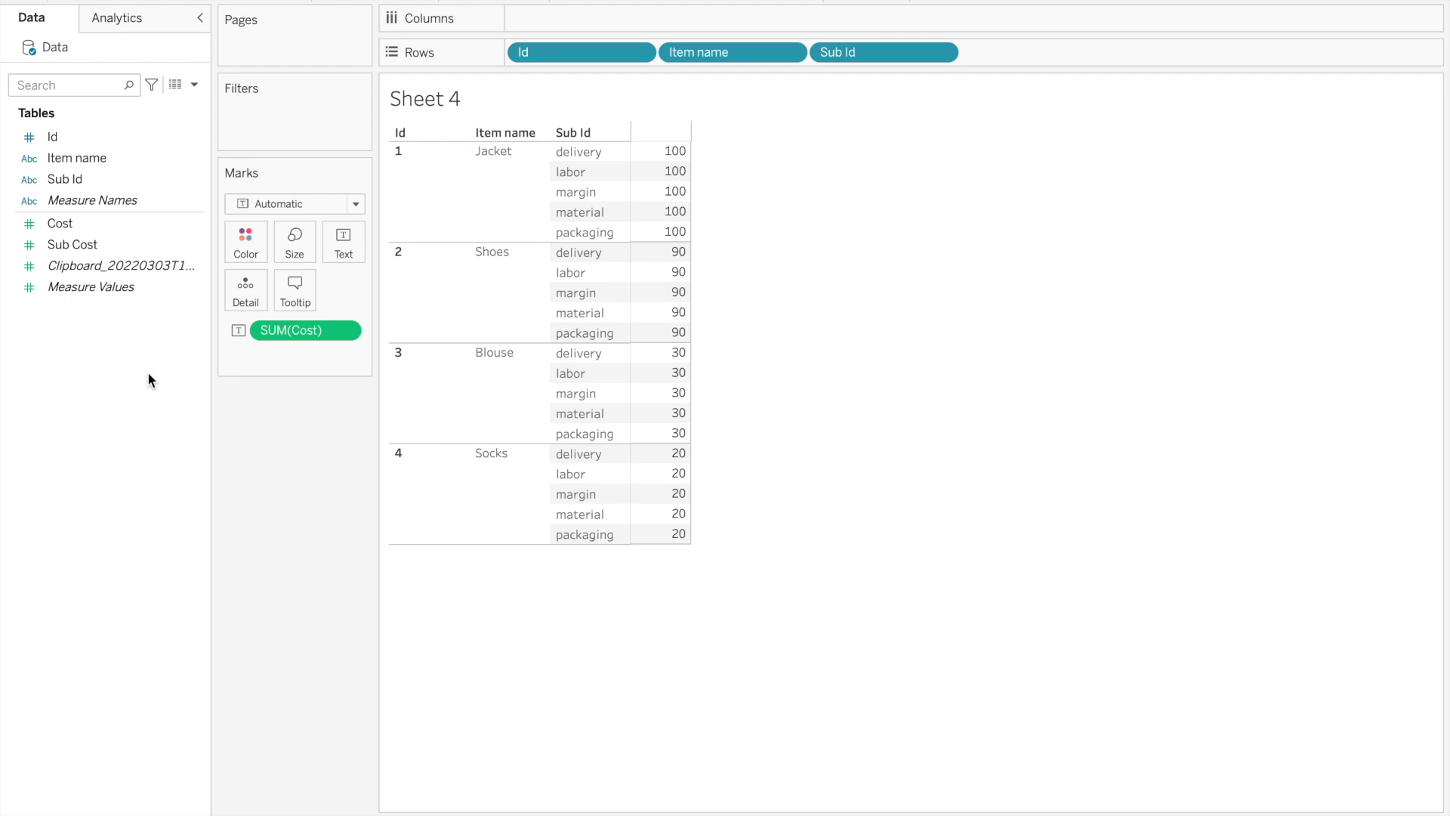
Start a new calculated field named "filter out sub id" and move its editor clear of the table.
{"action": "left_click", "coordinate": [194, 84]}
{"action": "left_click", "coordinate": [174, 102]}
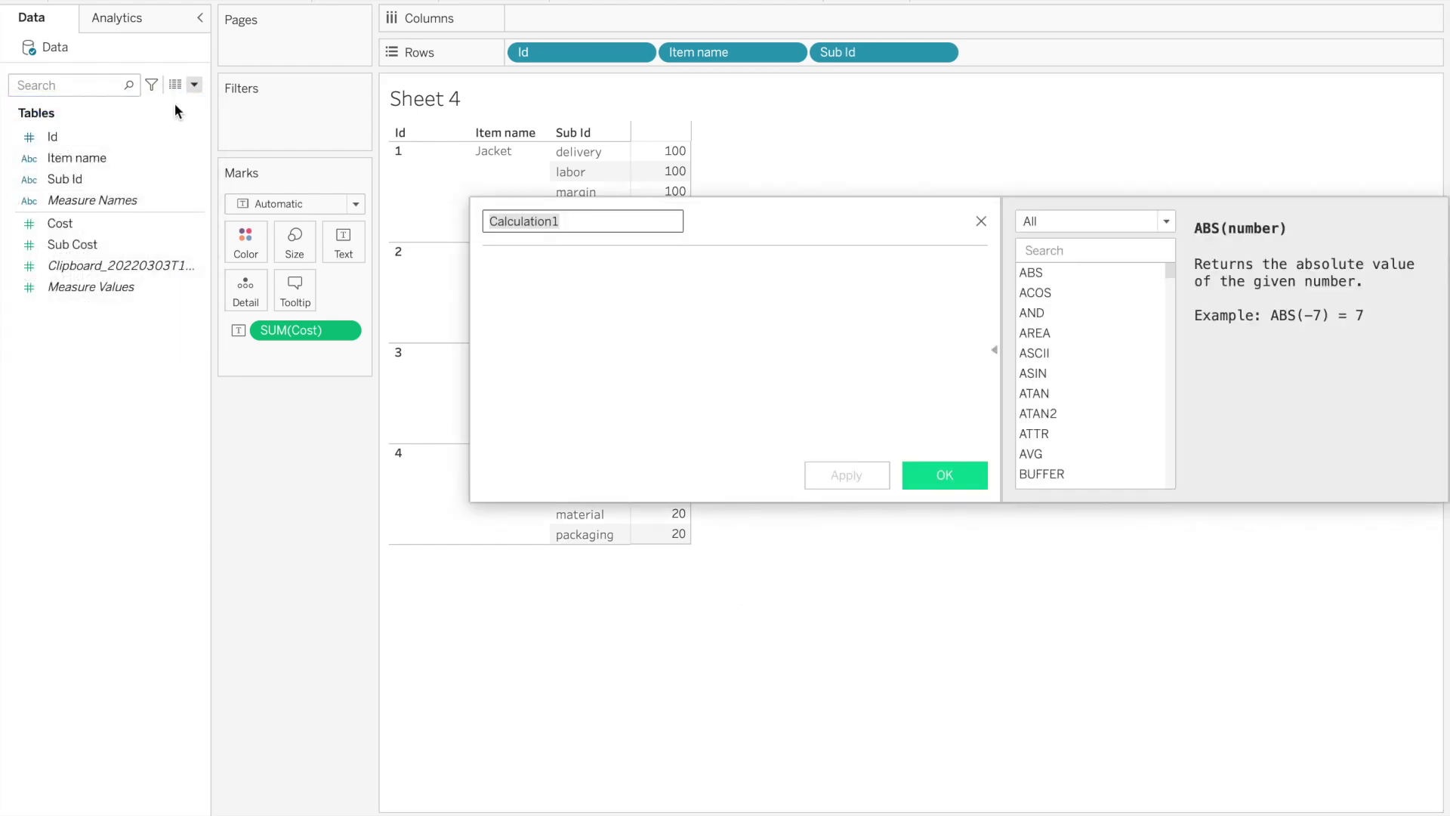
{"action": "type", "text": "filter"}
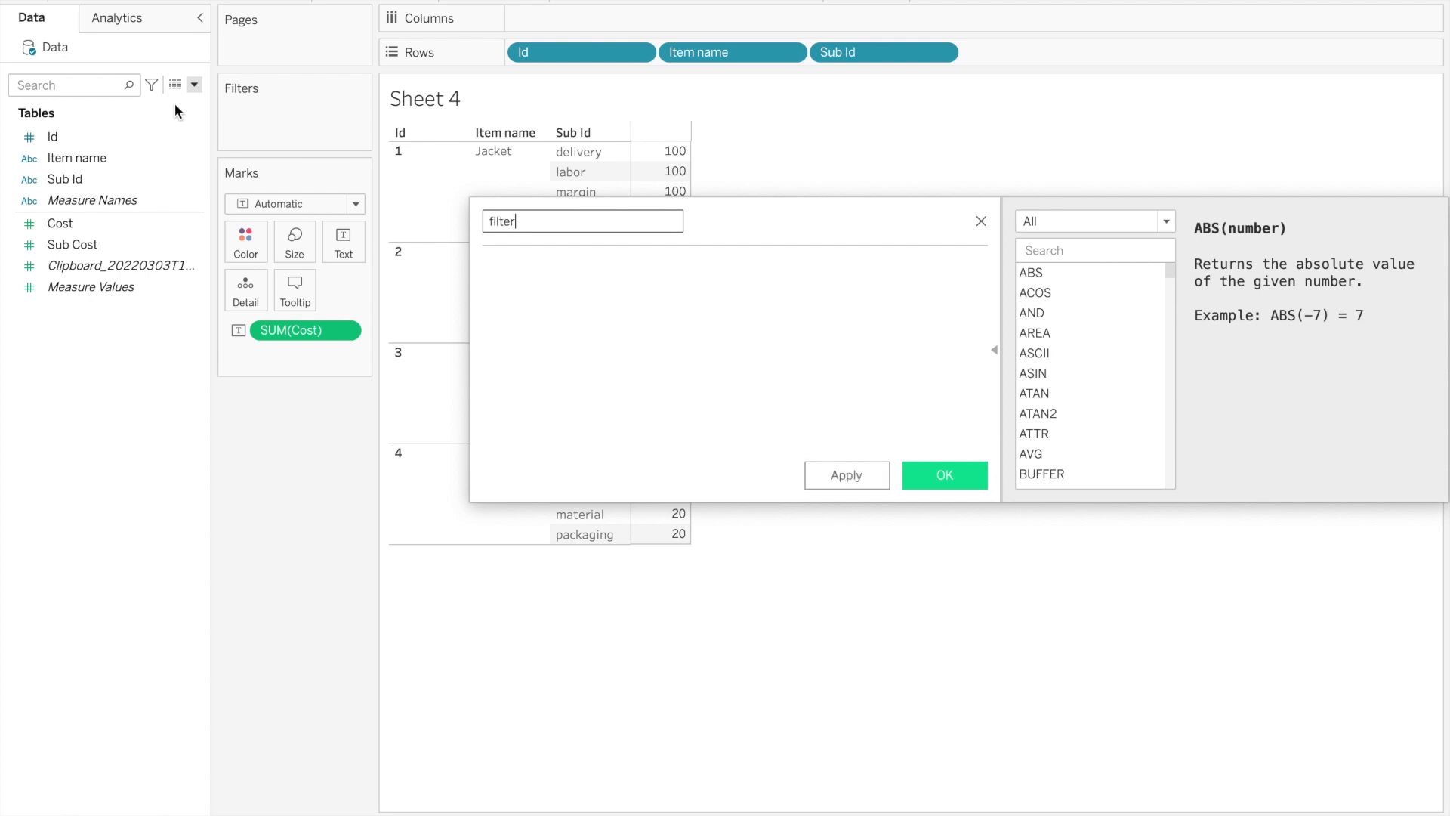
{"action": "type", "text": " out sub id"}
{"action": "key", "text": "Tab"}
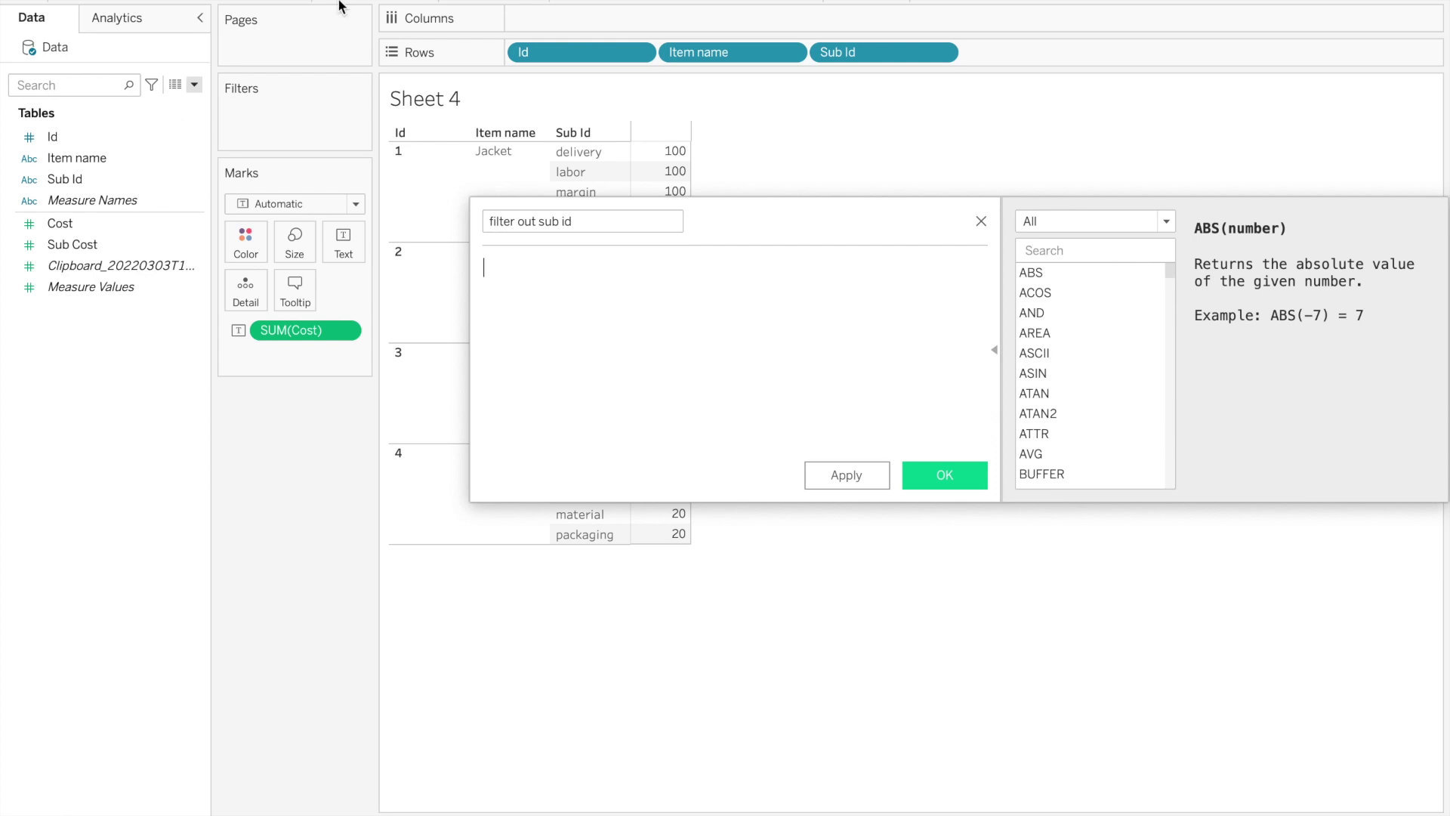
{"action": "left_click_drag", "start_coordinate": [786, 236], "coordinate": [1047, 233]}
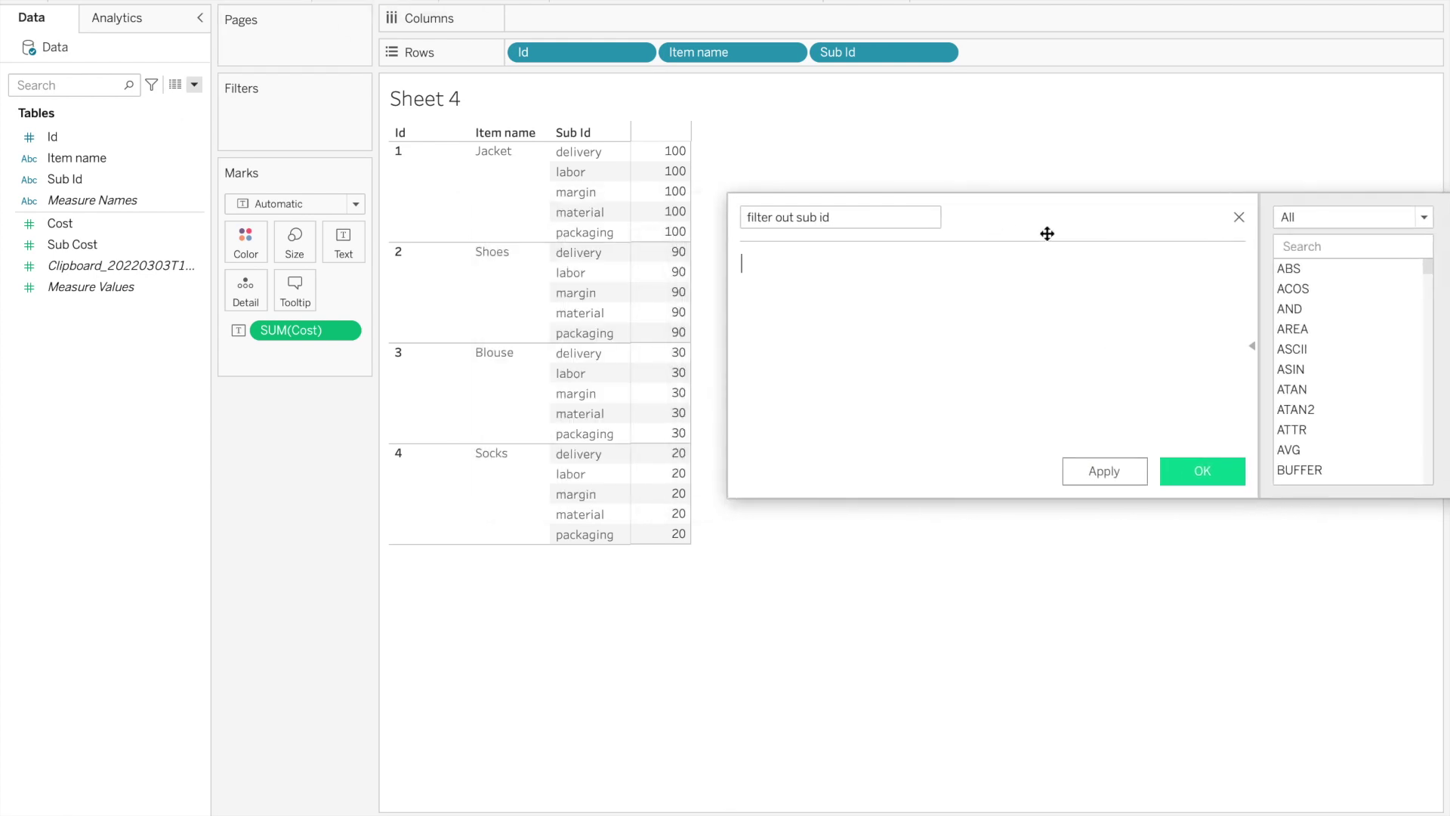
Write the calculation [Sub Id] = {FIXED [Id]: MAX([Sub Id])}.
{"action": "type", "text": "sub"}
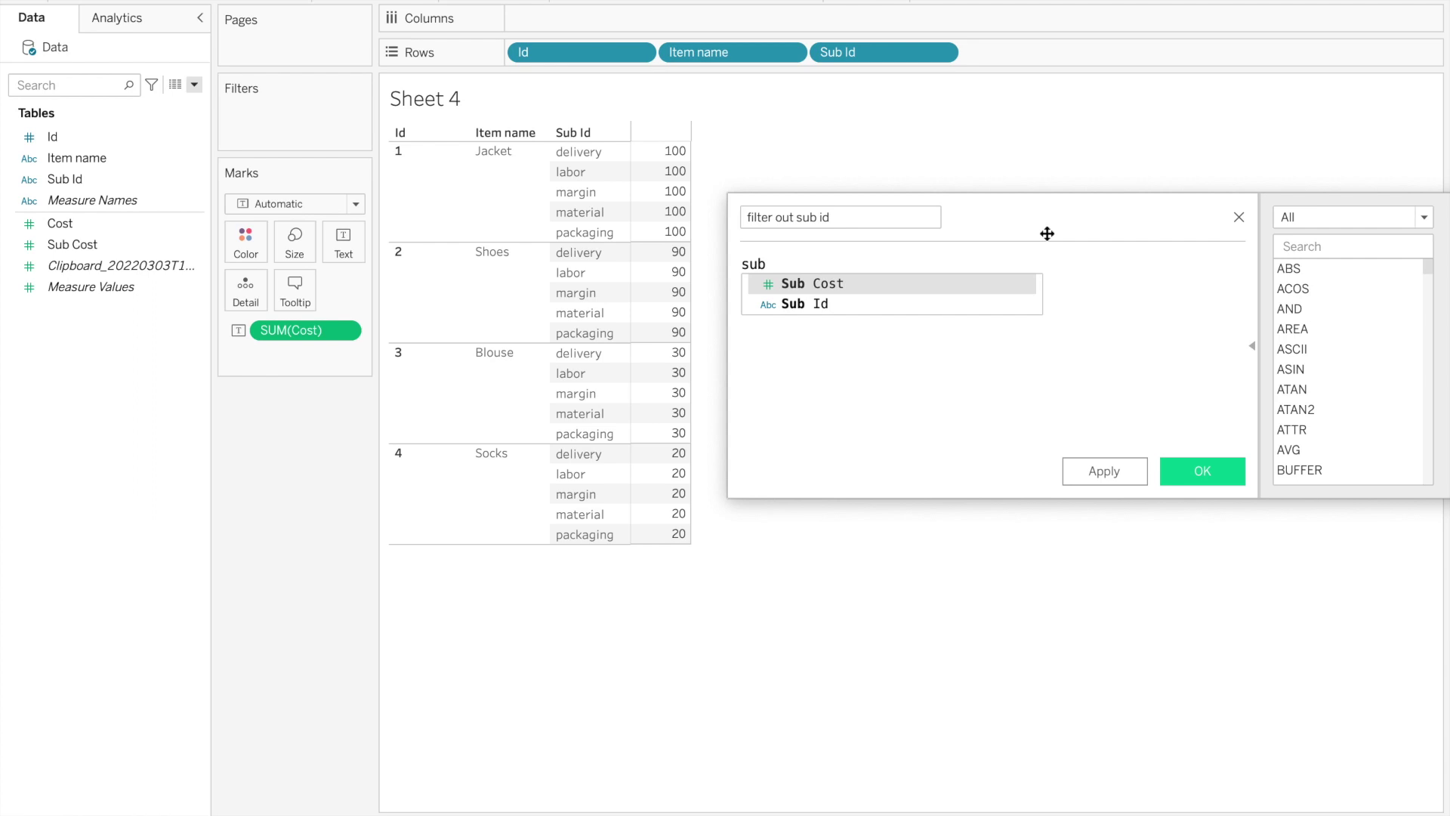
{"action": "key", "text": "Down"}
{"action": "key", "text": "Return"}
{"action": "type", "text": "="}
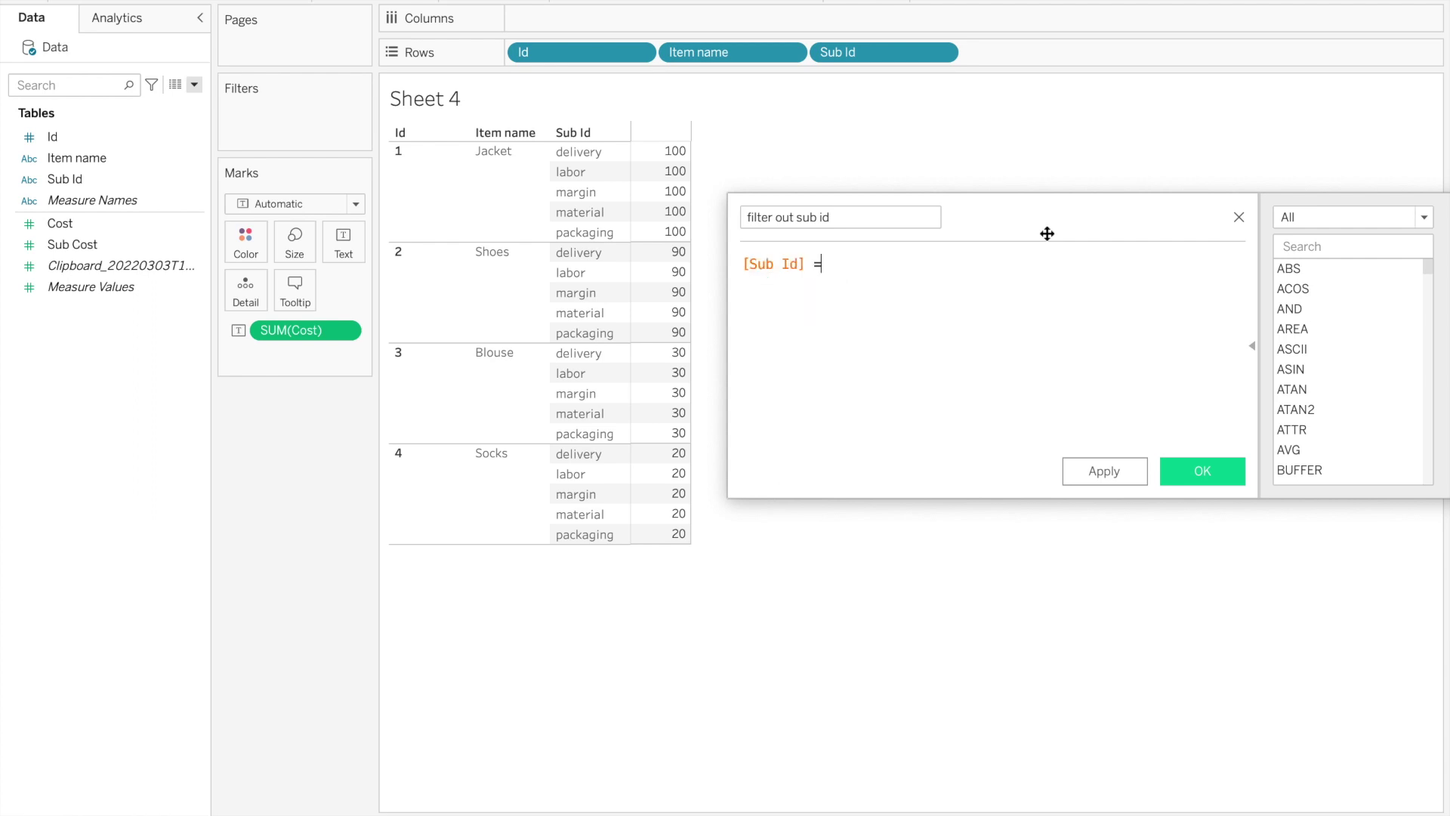
{"action": "type", "text": " {"}
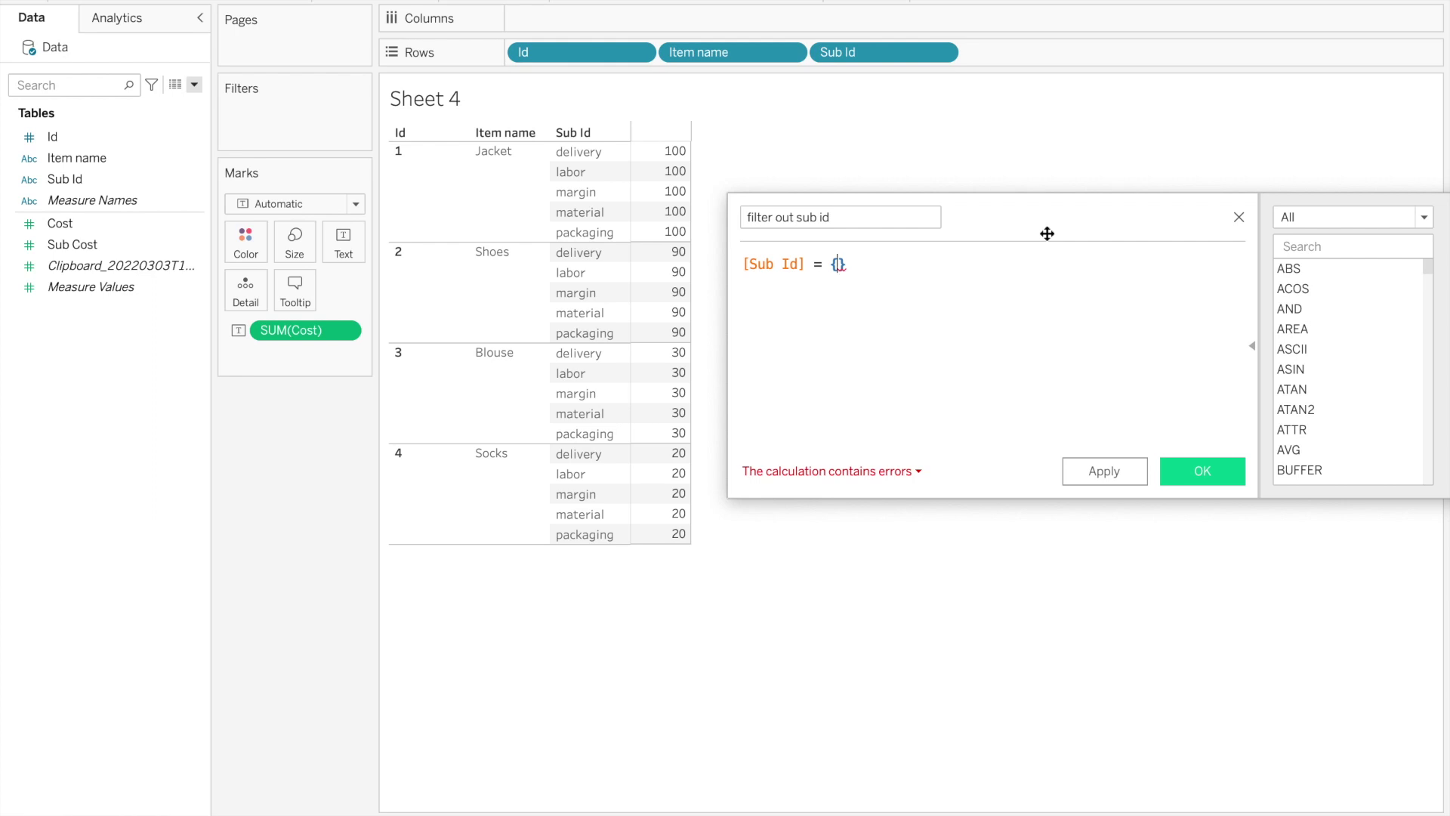
{"action": "type", "text": "FIXED"}
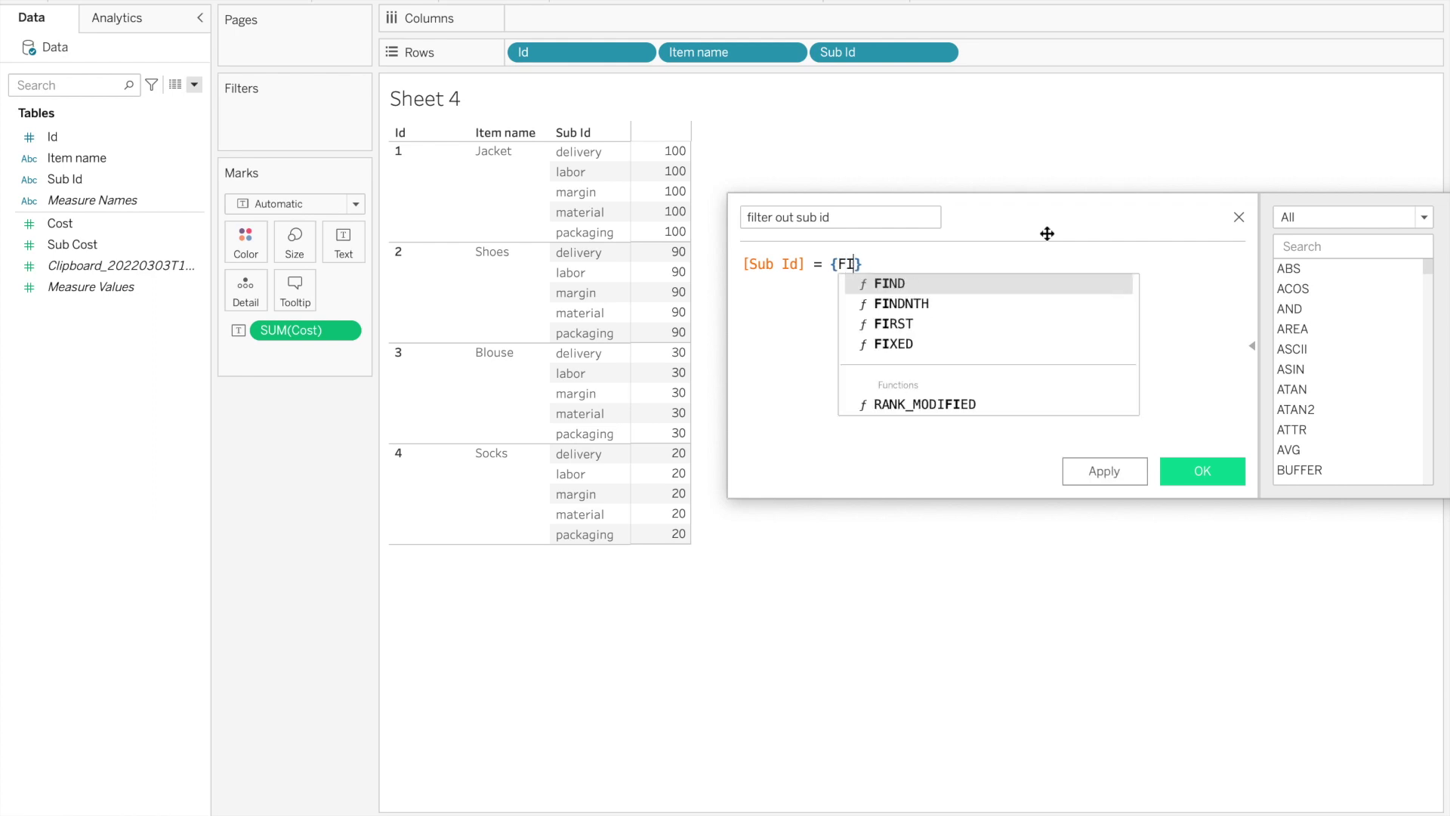
{"action": "type", "text": " ID"}
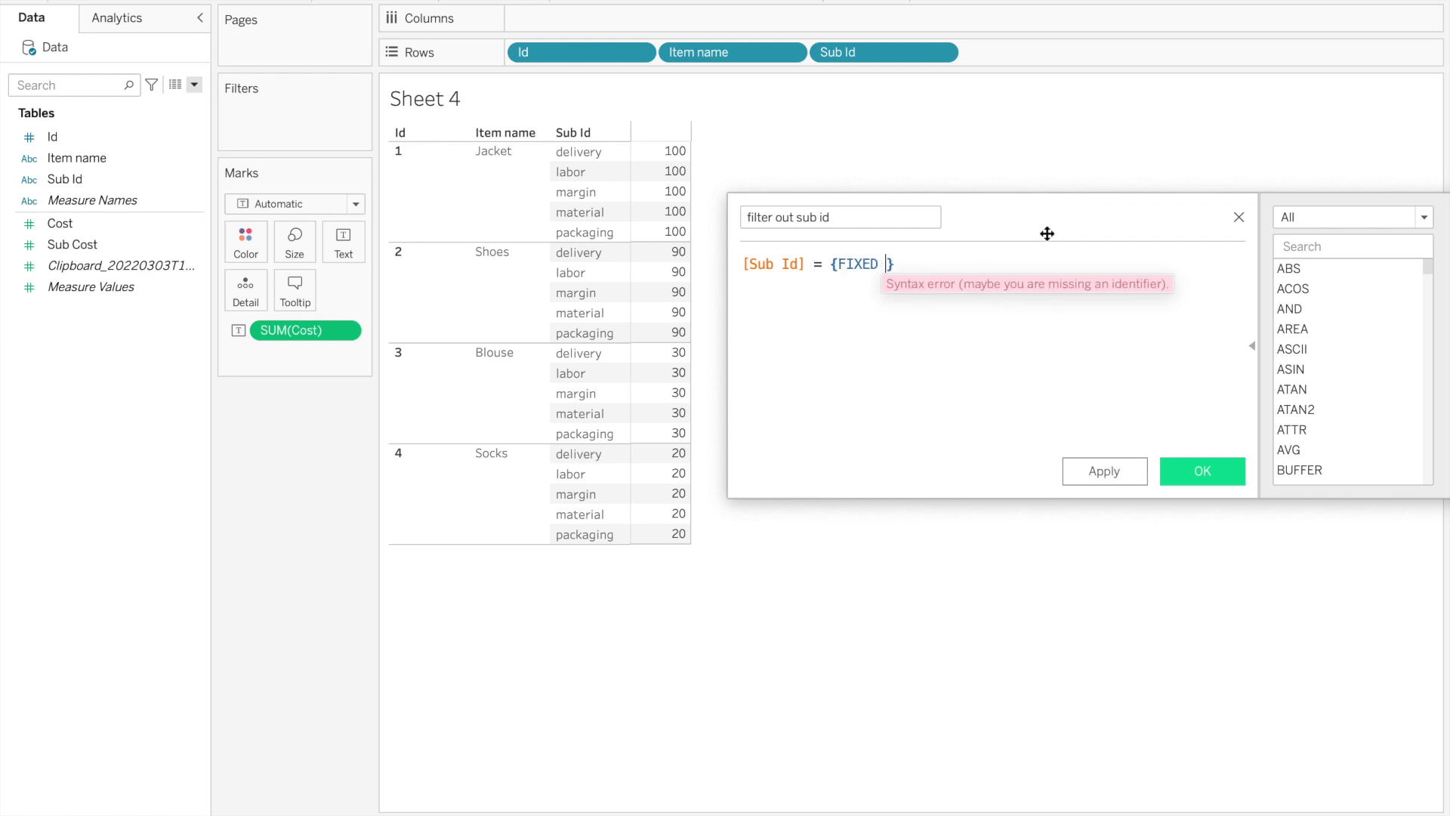
{"action": "key", "text": "Return"}
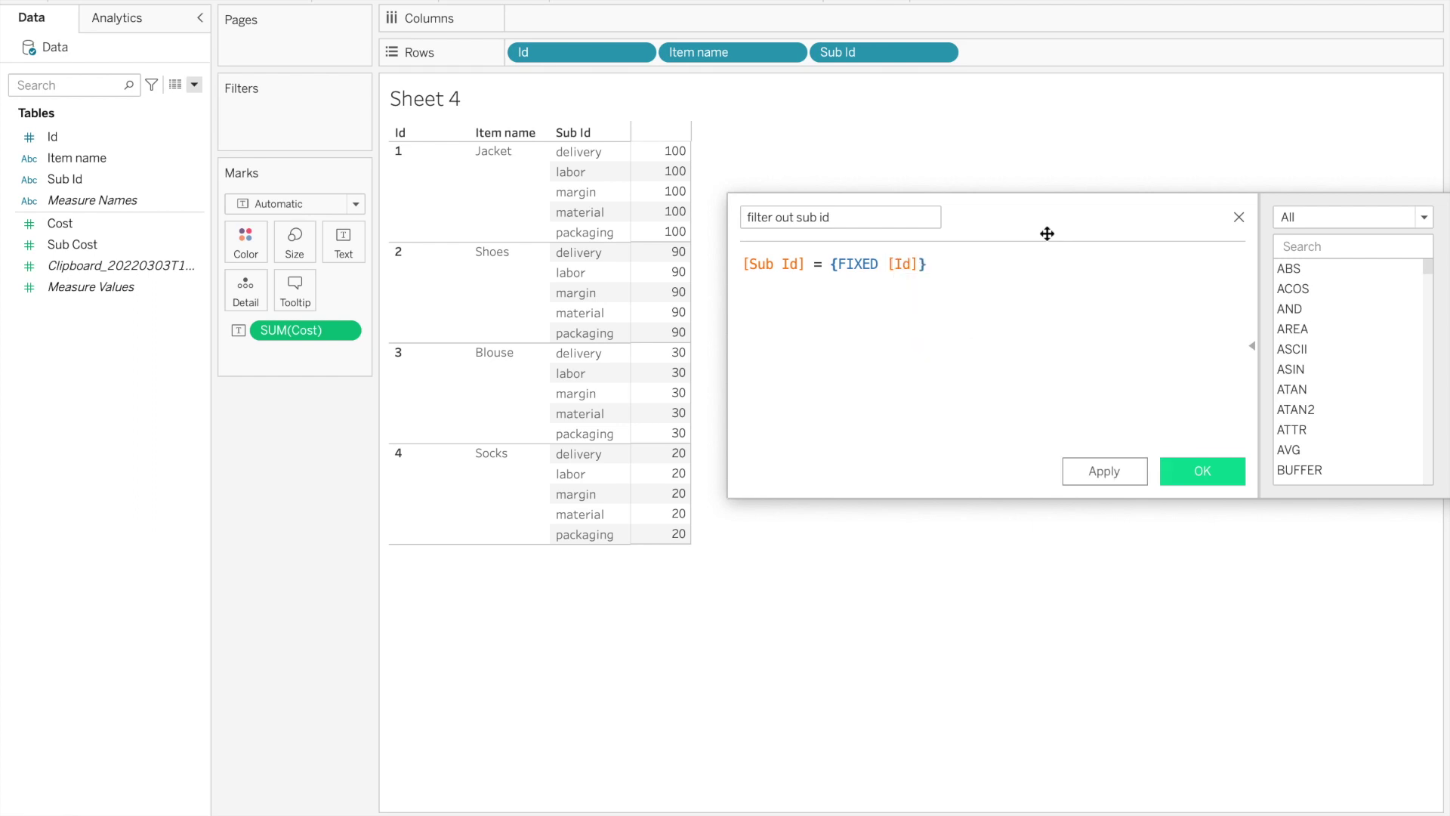
{"action": "type", "text": ": "}
{"action": "type", "text": "MAX"}
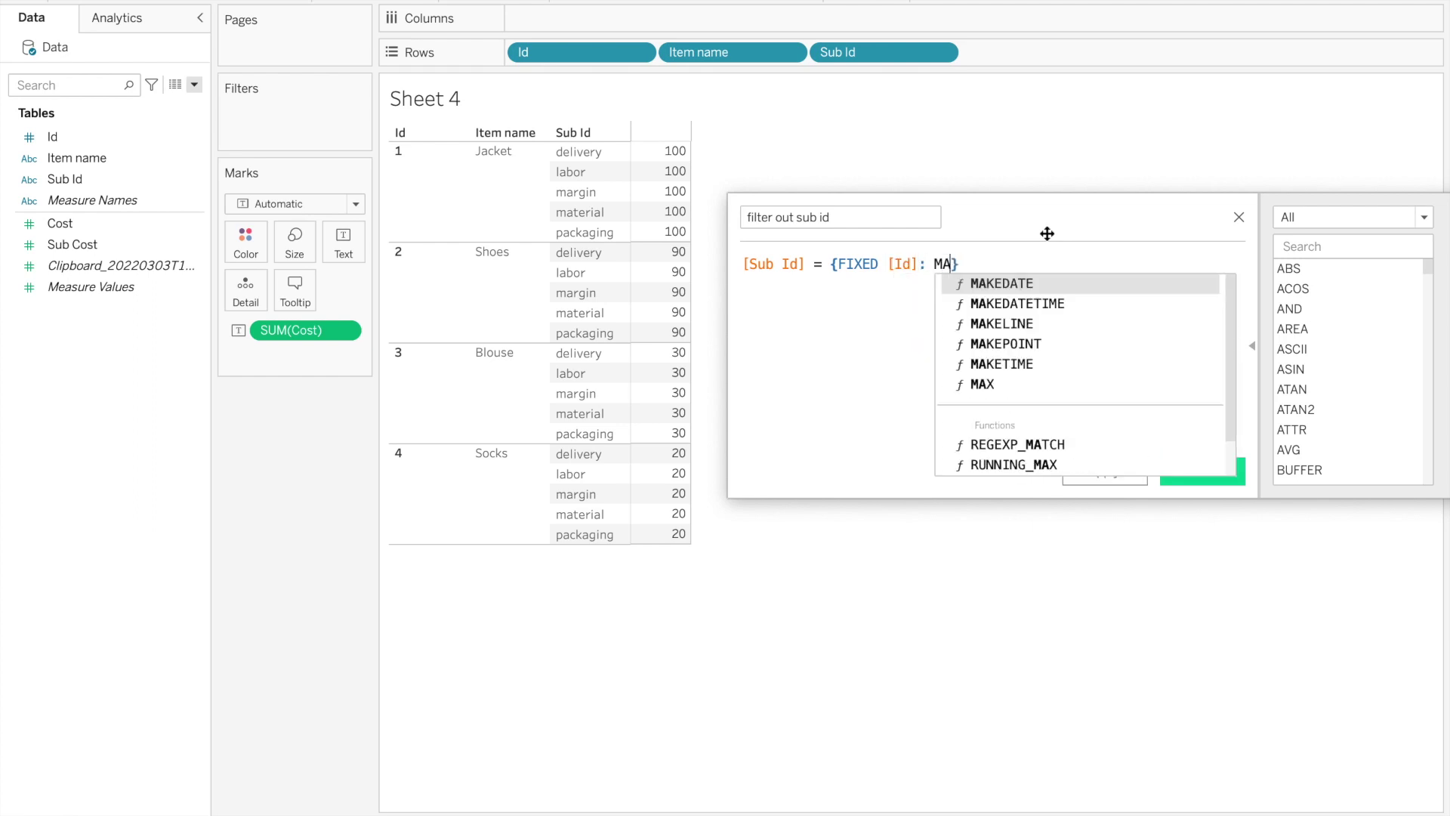
{"action": "key", "text": "Return"}
{"action": "type", "text": "SUB"}
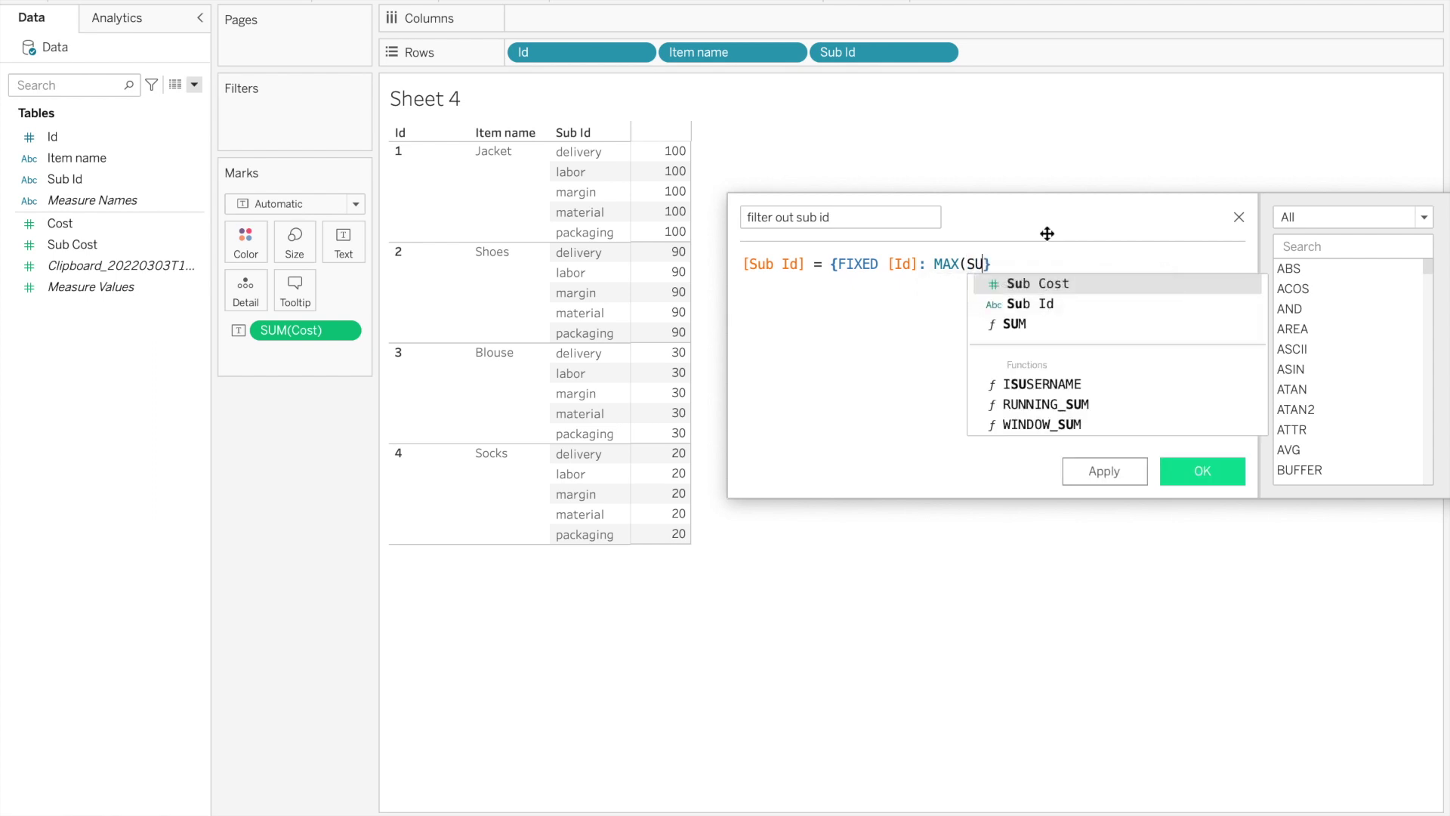
{"action": "key", "text": "Return"}
{"action": "type", "text": ")"}
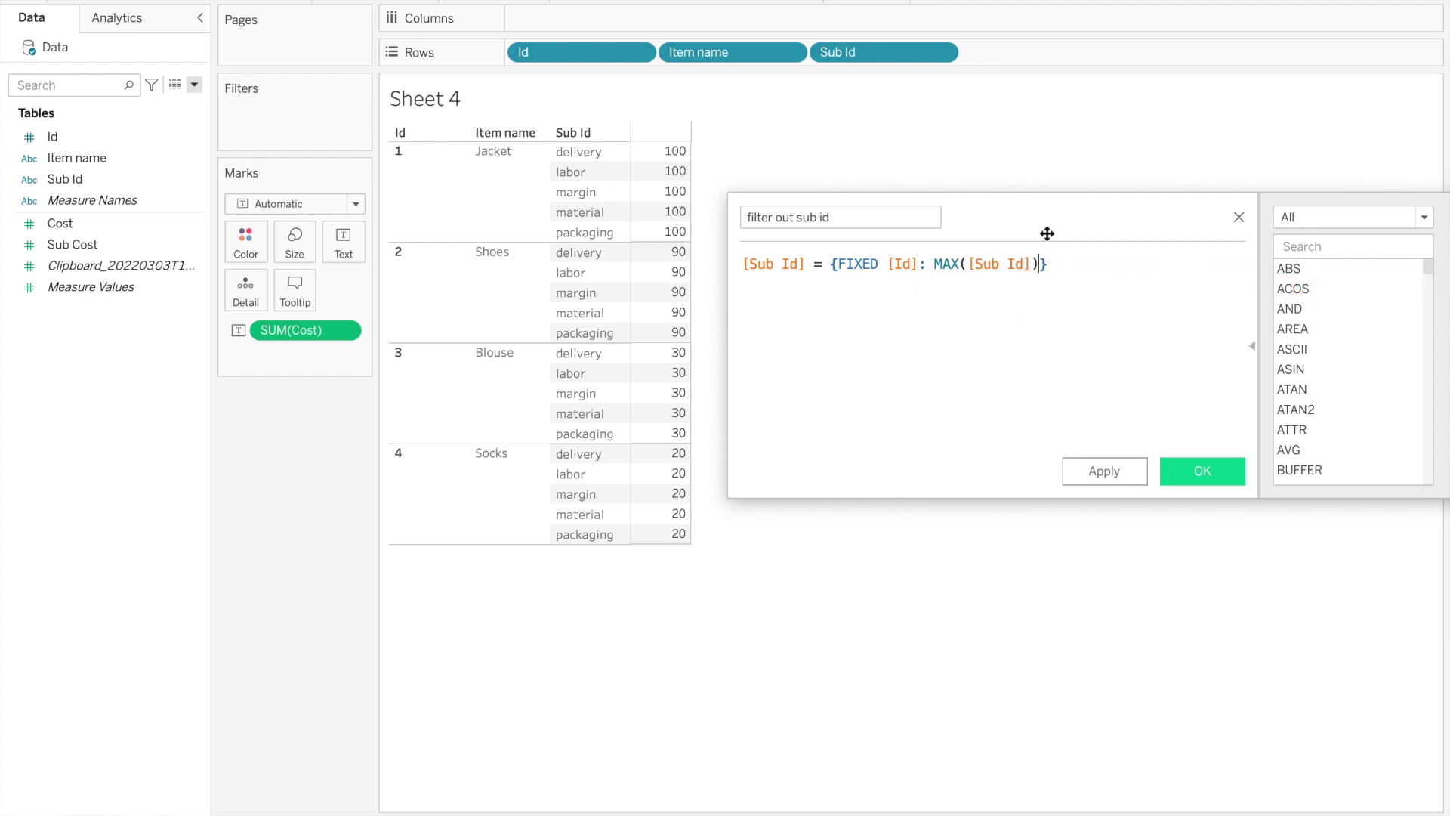
{"action": "left_click", "coordinate": [992, 317]}
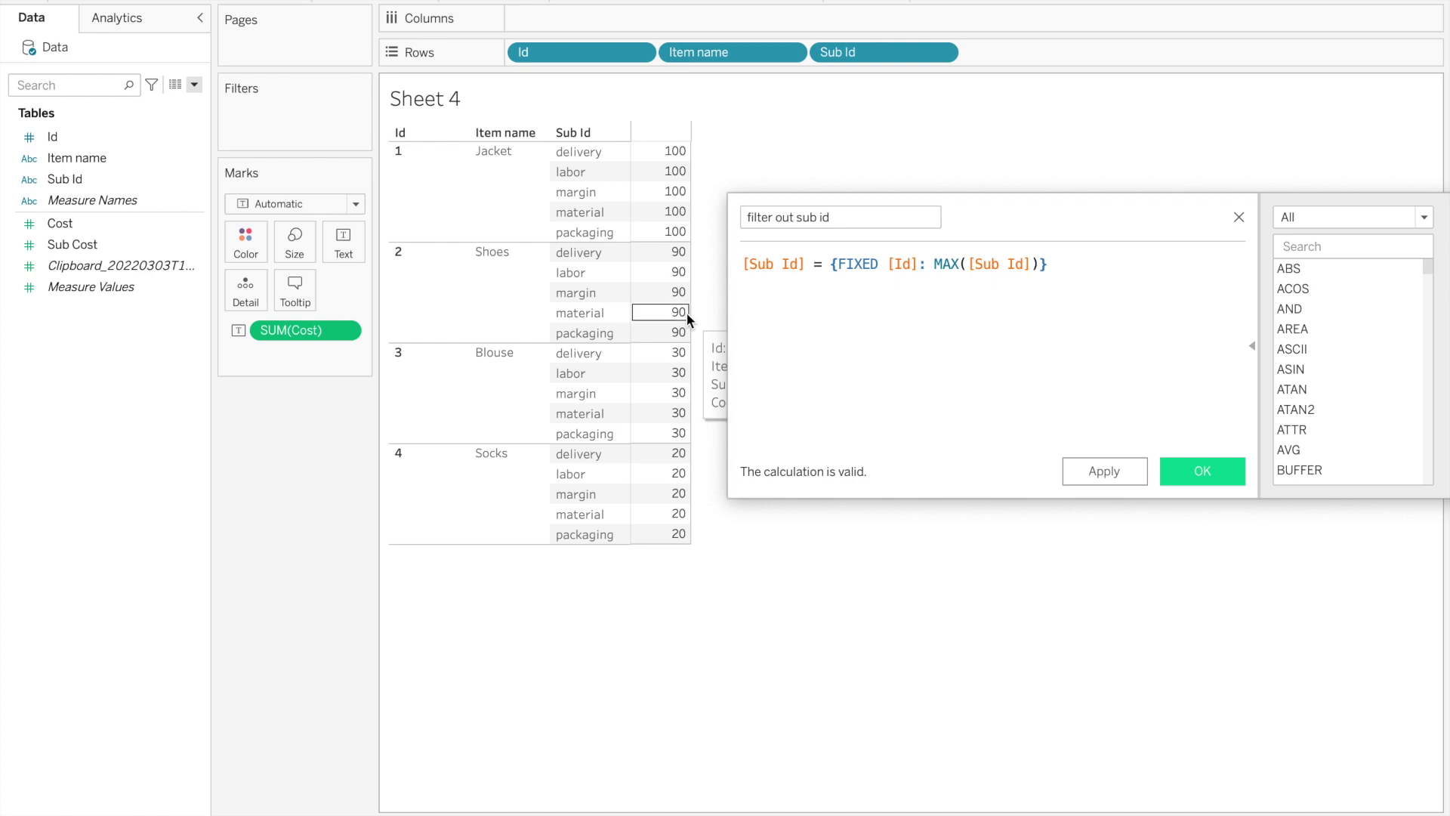
{"action": "left_click", "coordinate": [746, 264]}
{"action": "left_click_drag", "start_coordinate": [746, 264], "coordinate": [805, 270]}
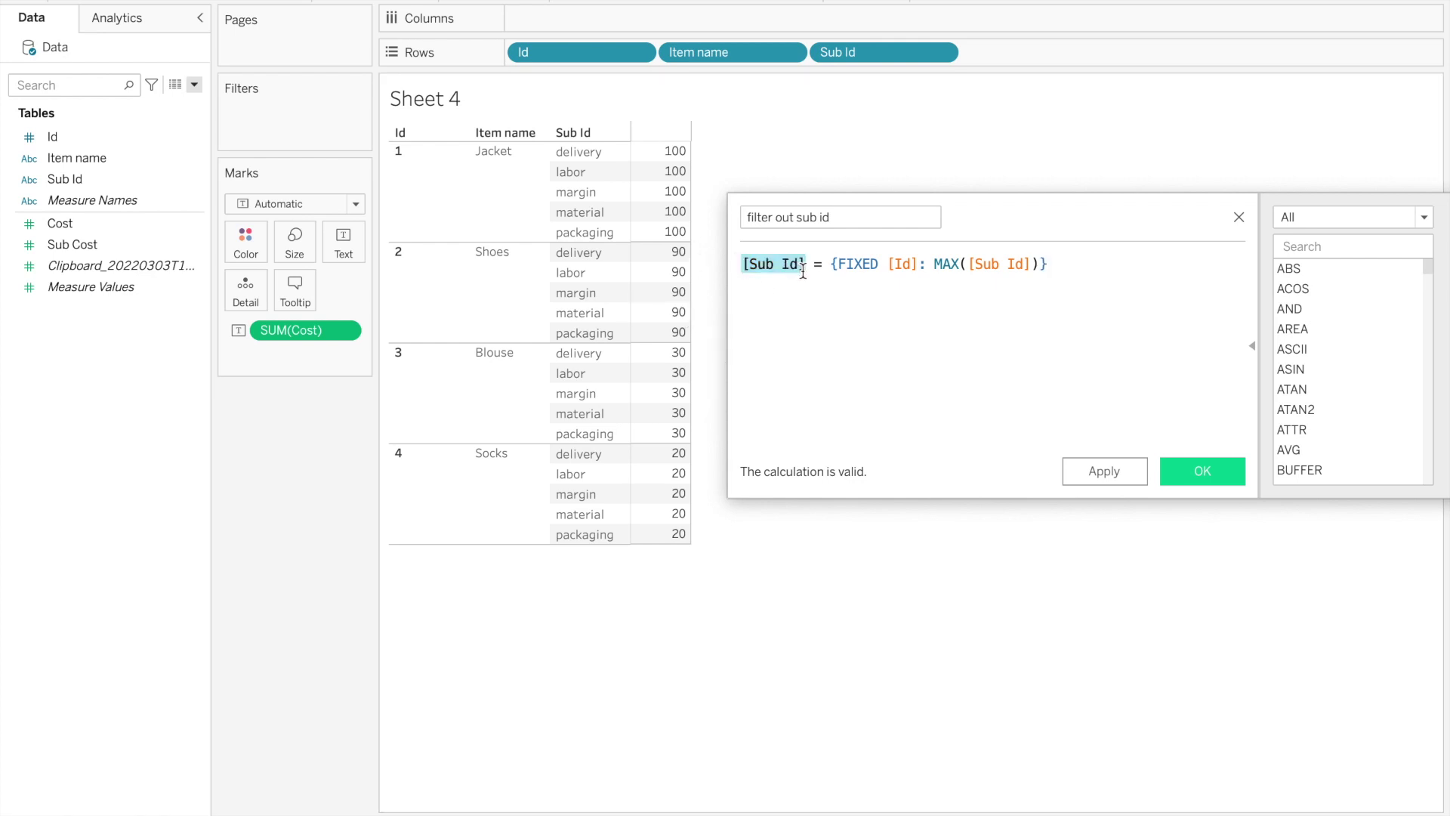
{"action": "left_click", "coordinate": [766, 268]}
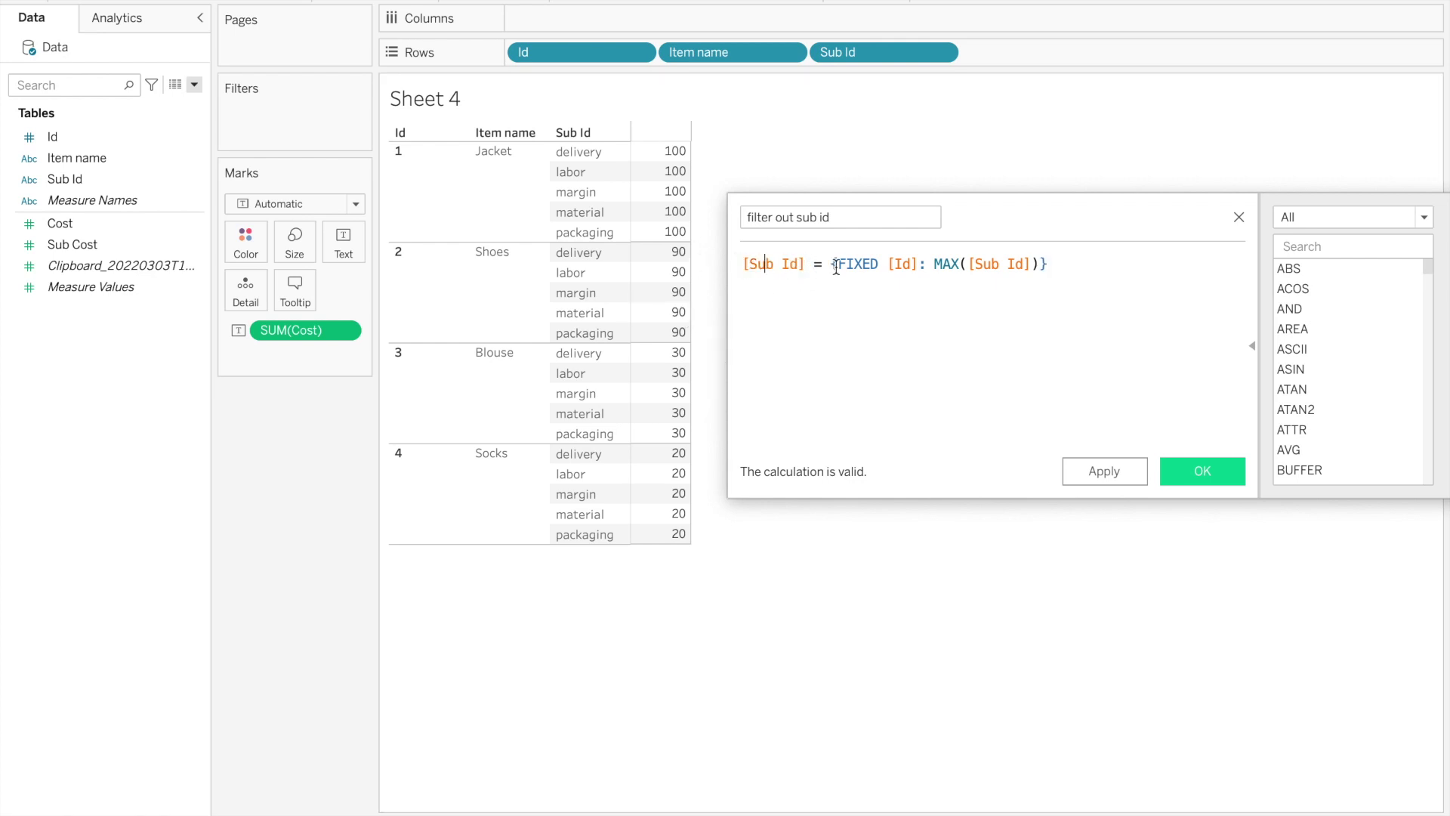
{"action": "left_click_drag", "start_coordinate": [935, 266], "coordinate": [1032, 269]}
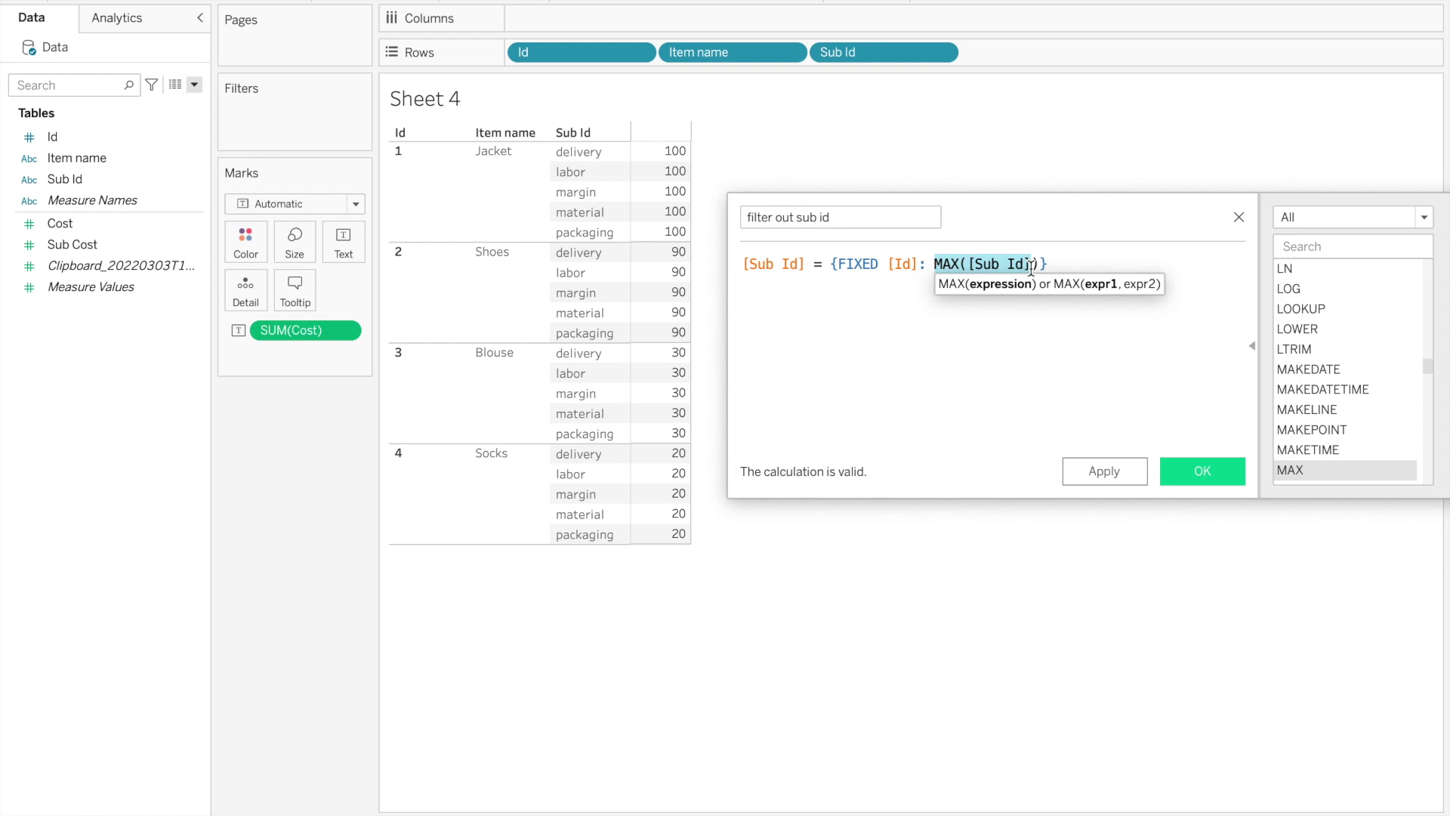
{"action": "left_click", "coordinate": [890, 264]}
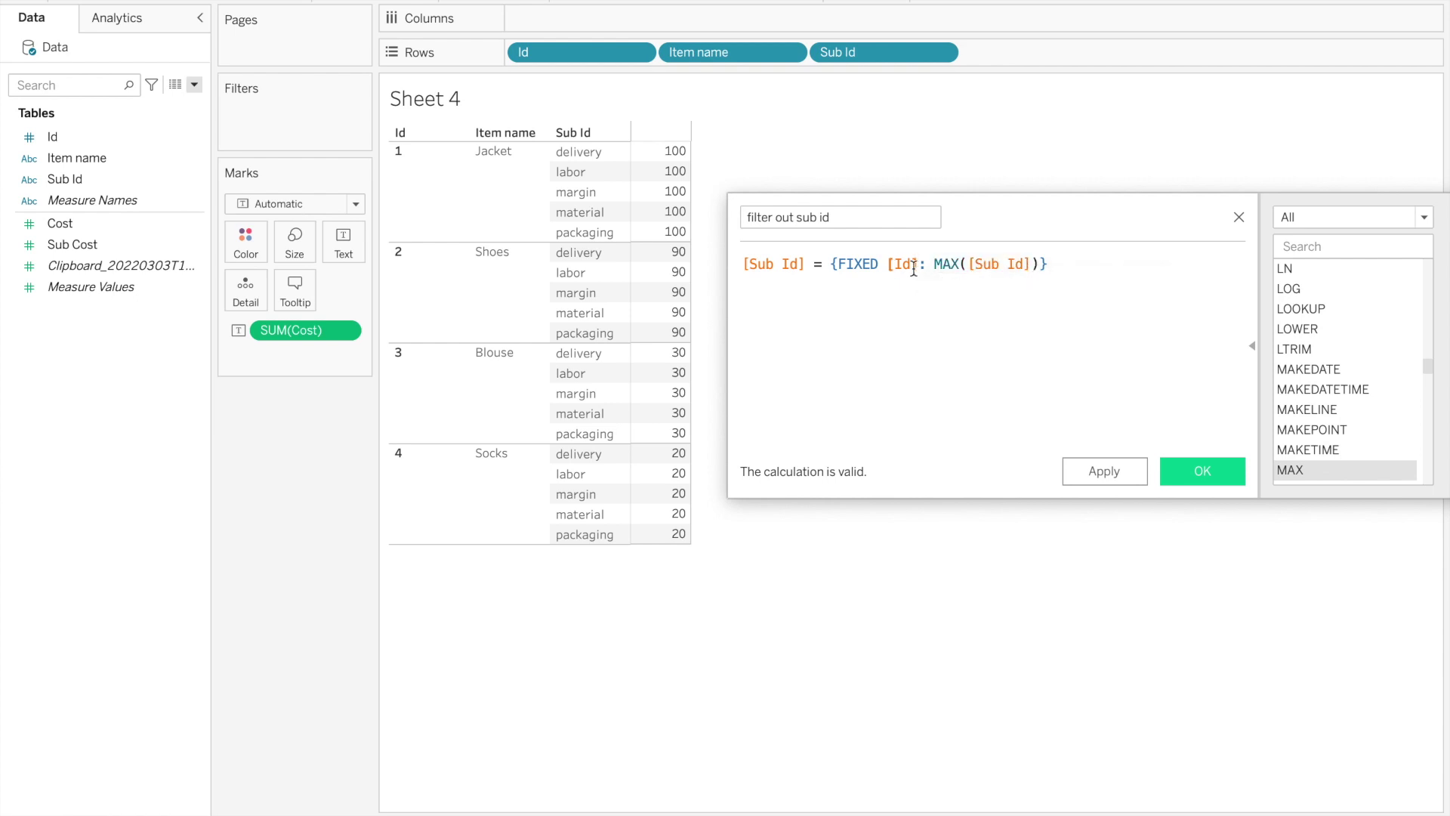
{"action": "left_click", "coordinate": [901, 320]}
Wrap the comparison as IF … THEN true else false end, with THEN on a second line, and save the calculated field.
{"action": "left_click", "coordinate": [745, 266]}
{"action": "type", "text": "IF"}
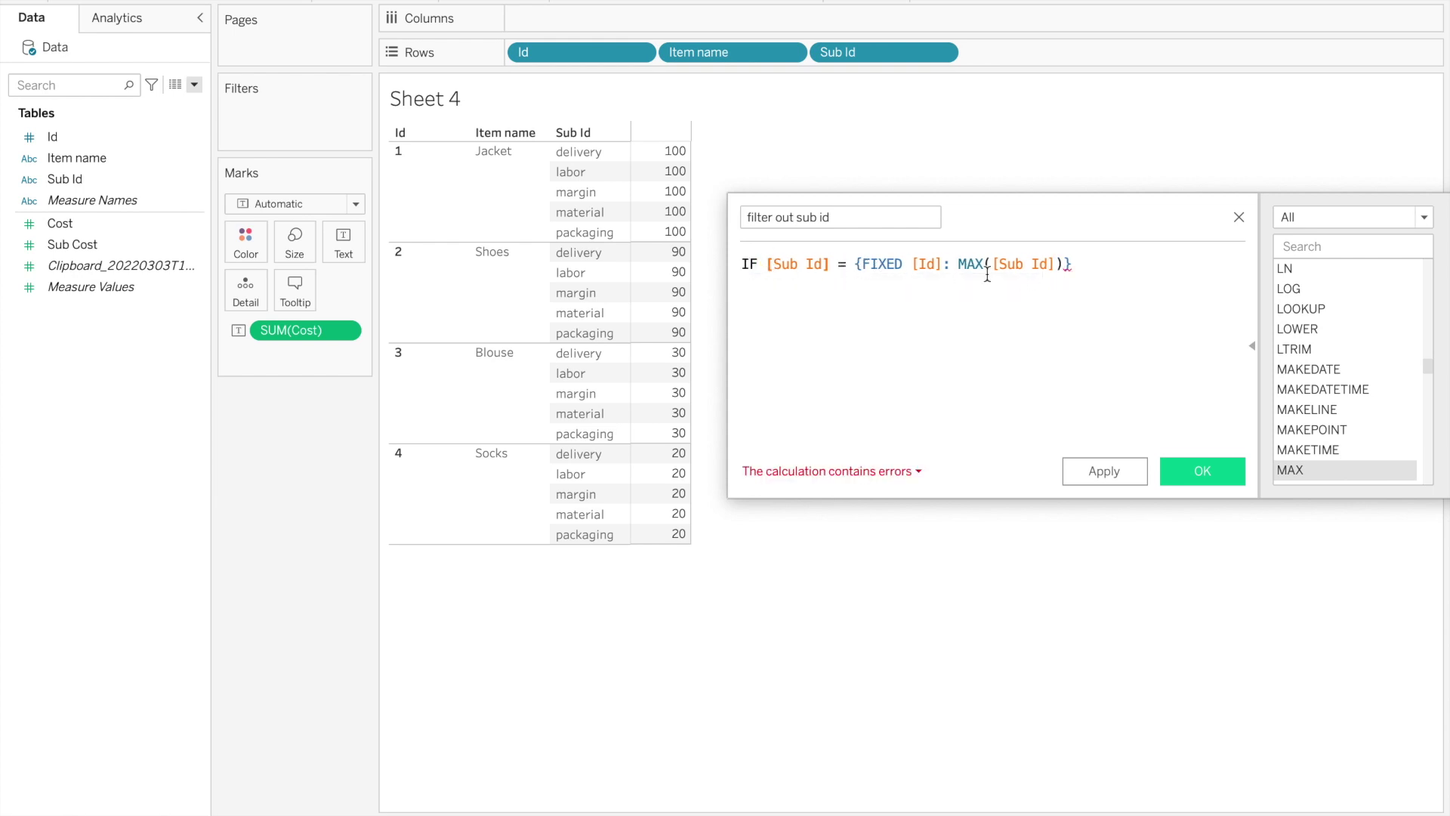
{"action": "left_click", "coordinate": [1092, 268]}
{"action": "key", "text": "Return"}
{"action": "type", "text": "THEN t"}
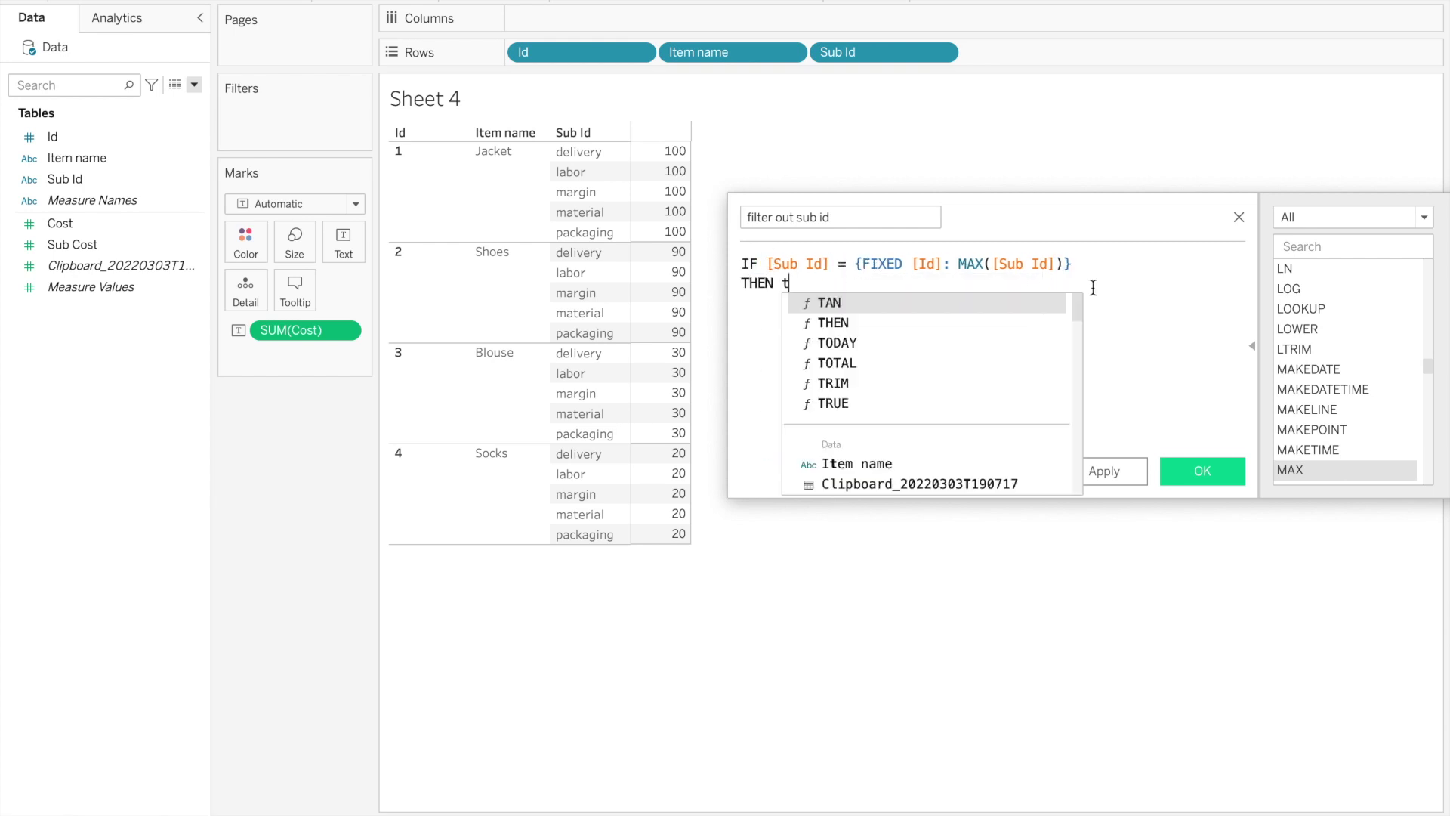
{"action": "type", "text": "ru"}
{"action": "key", "text": "BackSpace"}
{"action": "type", "text": "rue"}
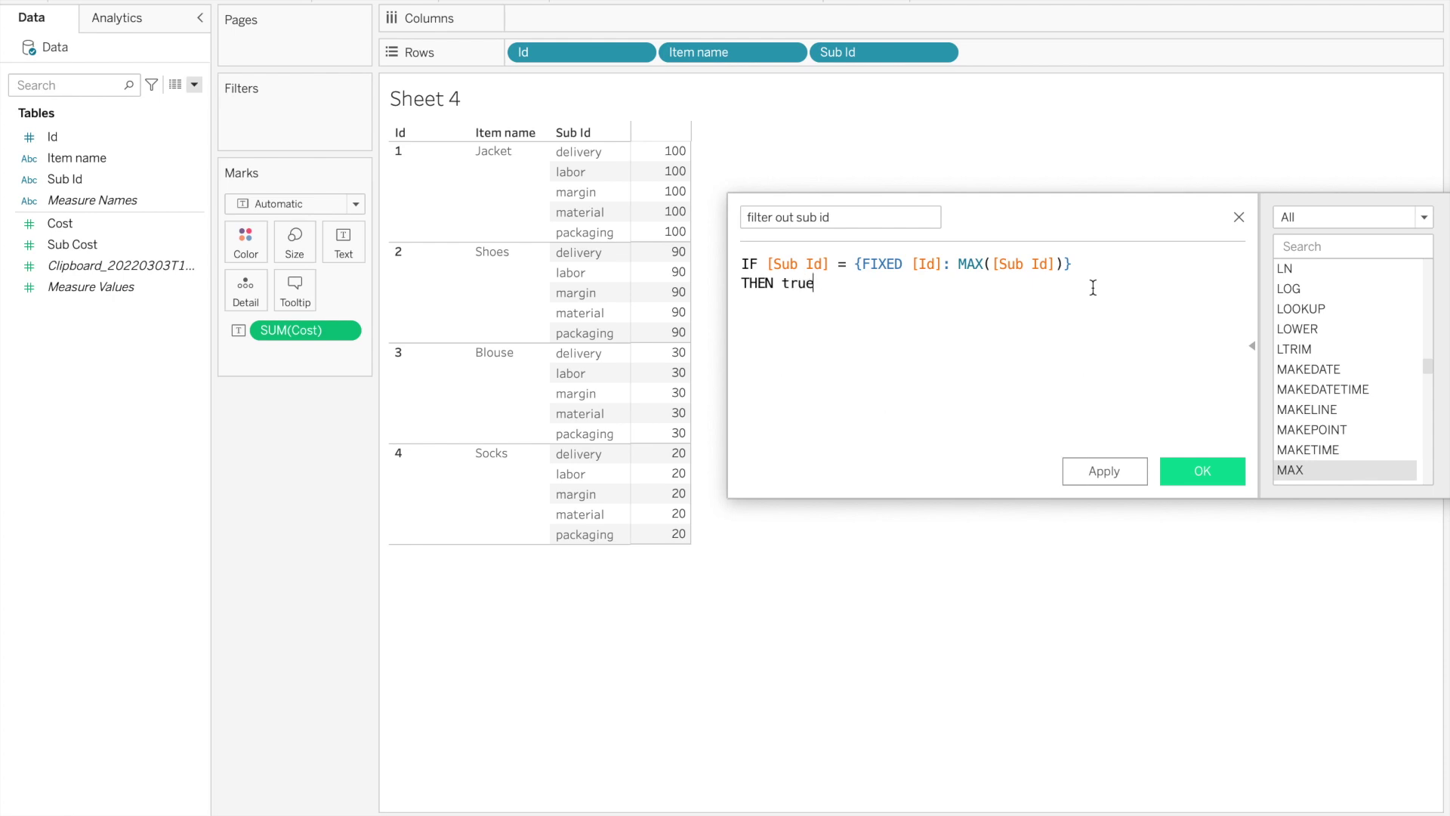
{"action": "type", "text": " else false"}
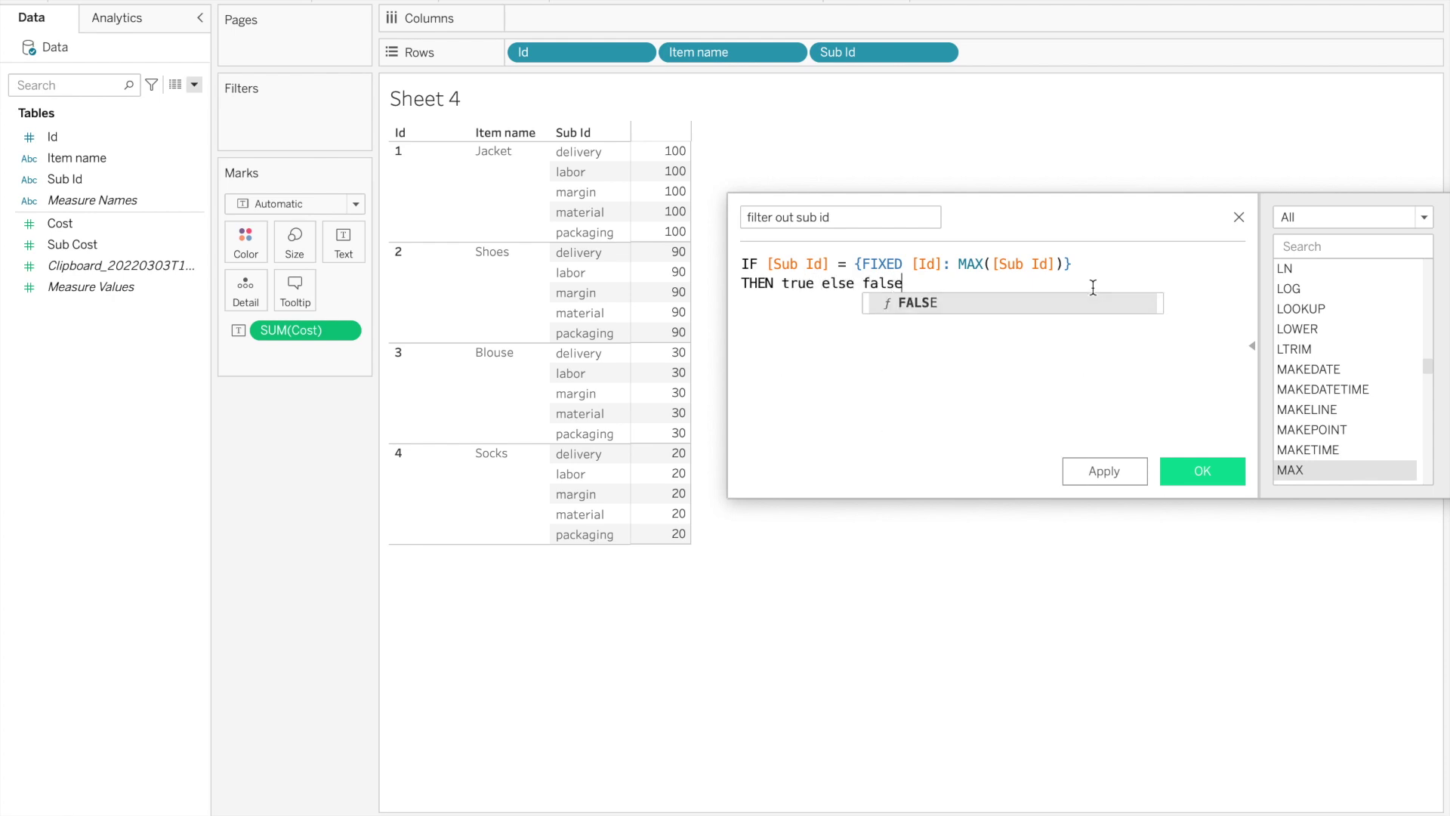
{"action": "type", "text": " end"}
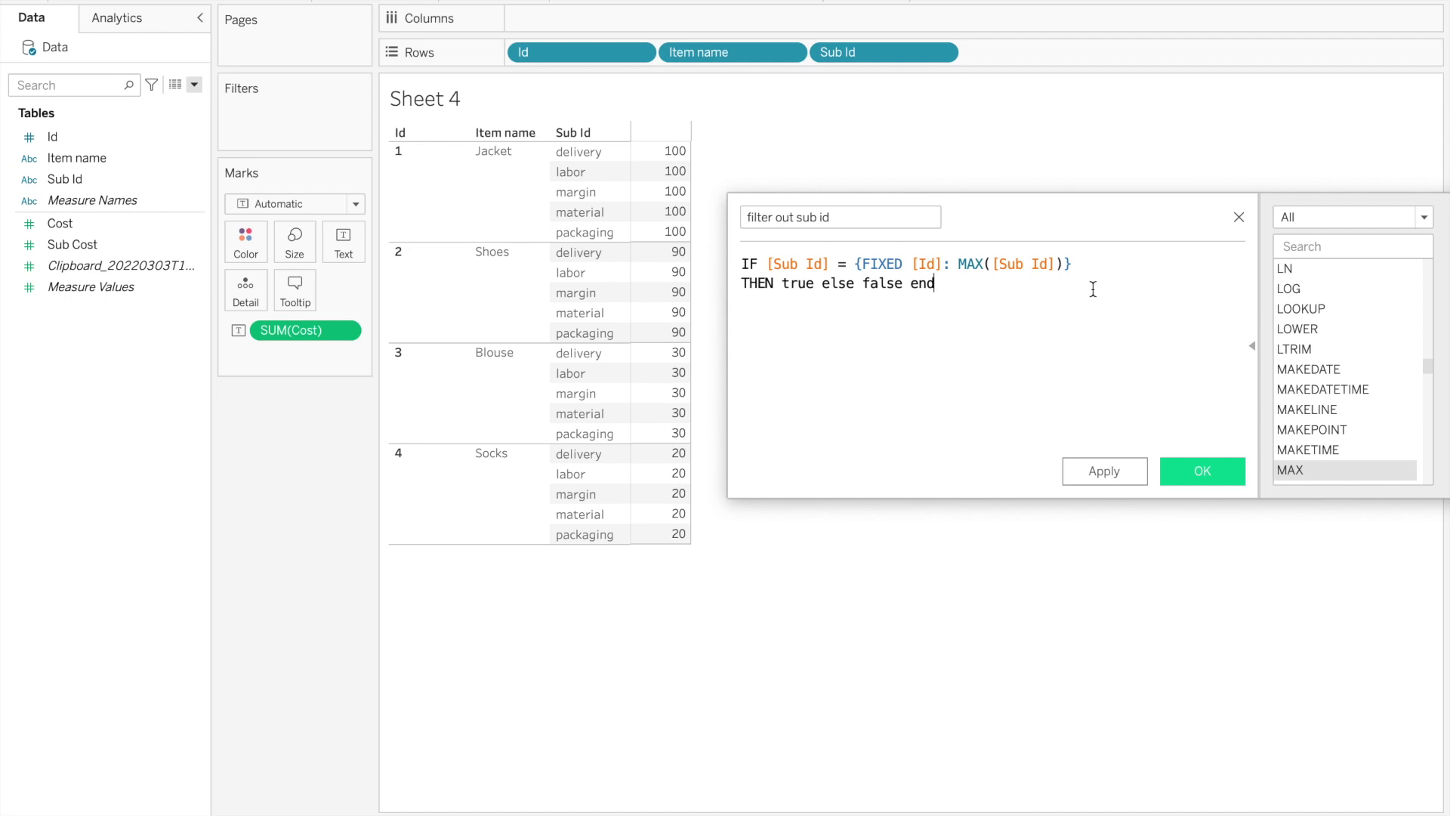
{"action": "left_click", "coordinate": [1204, 472]}
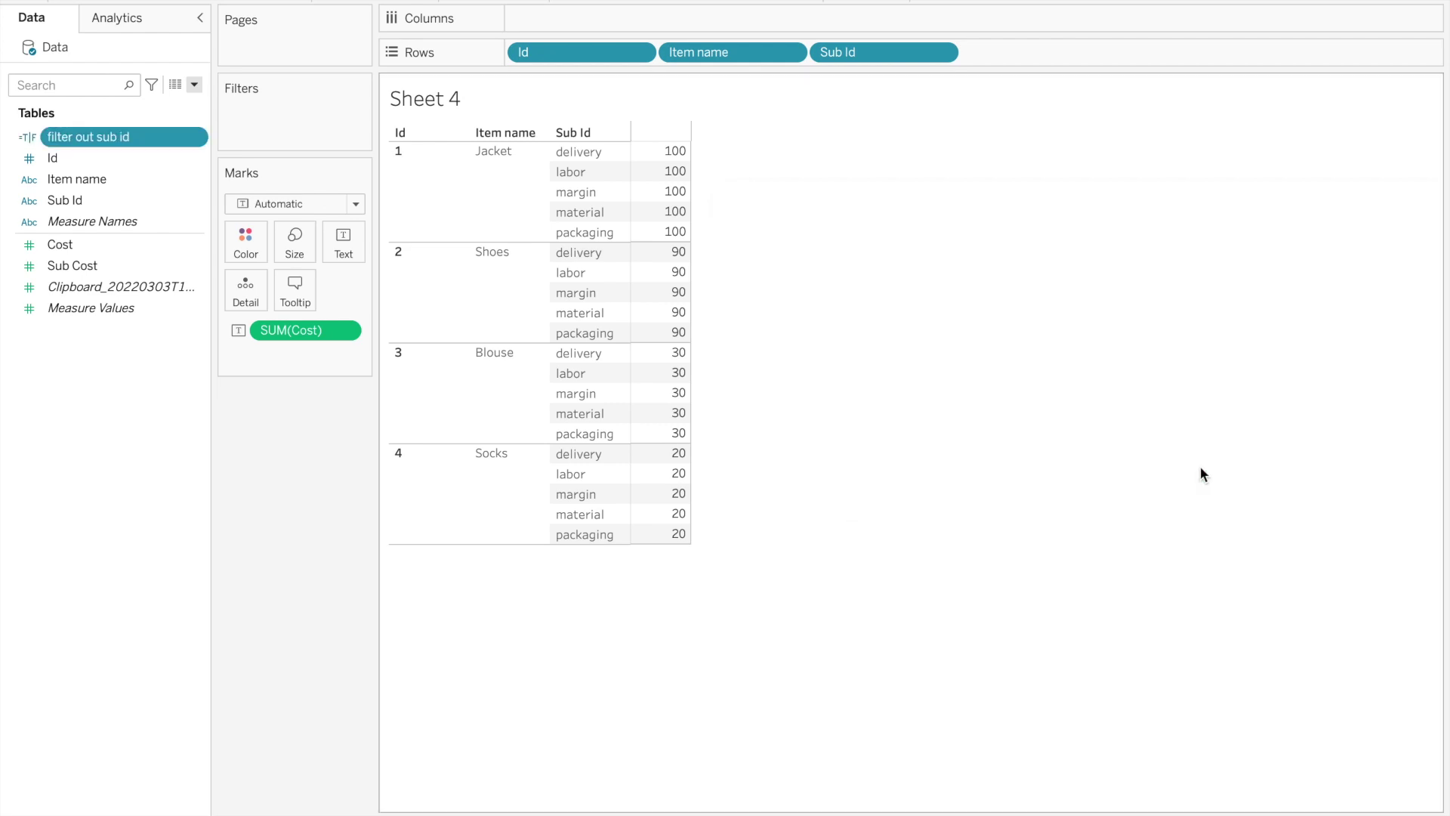
Filter the Sheet 4 table by the filter out sub id field, keeping only True.
{"action": "left_click_drag", "start_coordinate": [116, 134], "coordinate": [263, 131]}
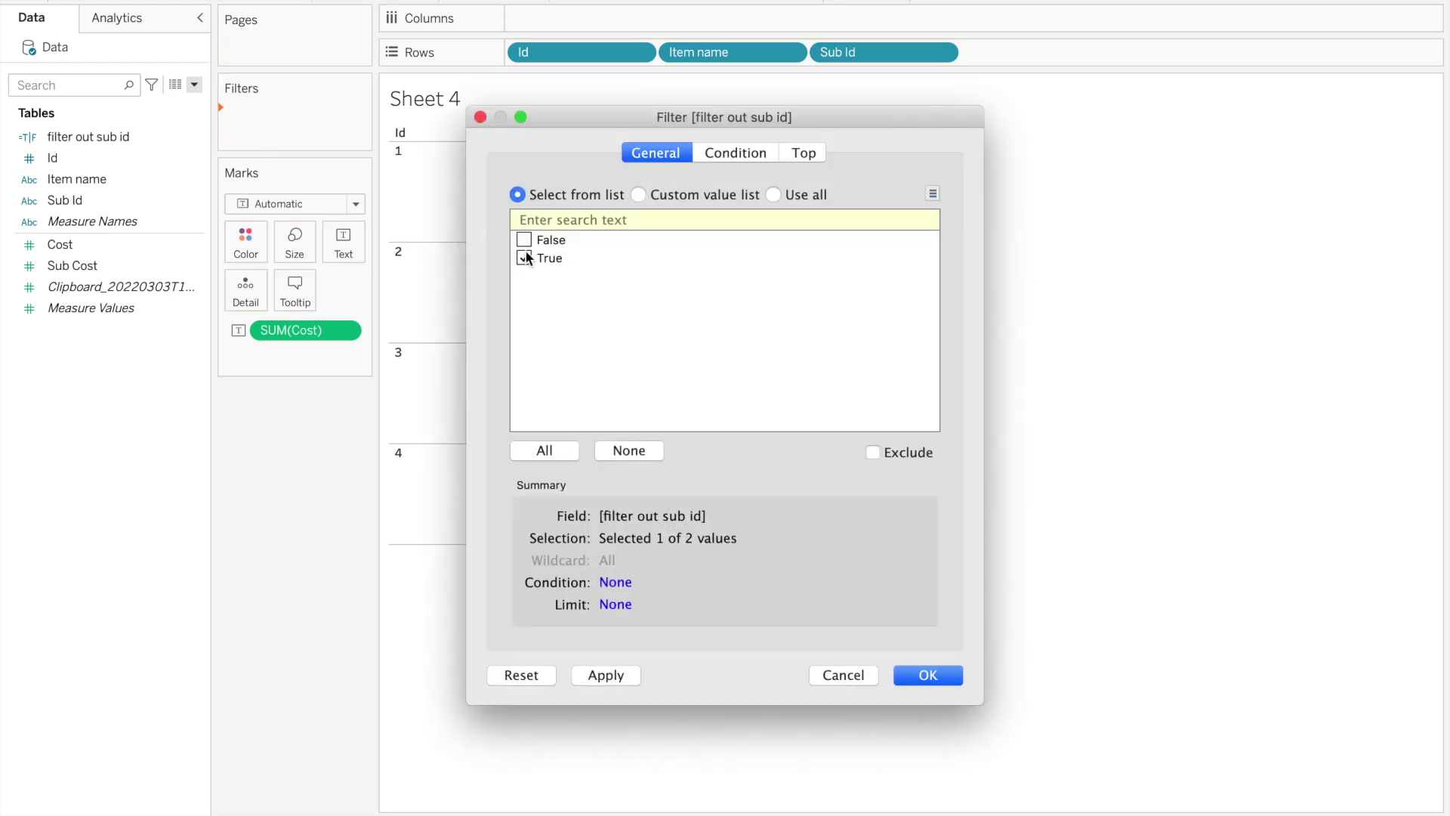
{"action": "left_click", "coordinate": [944, 678]}
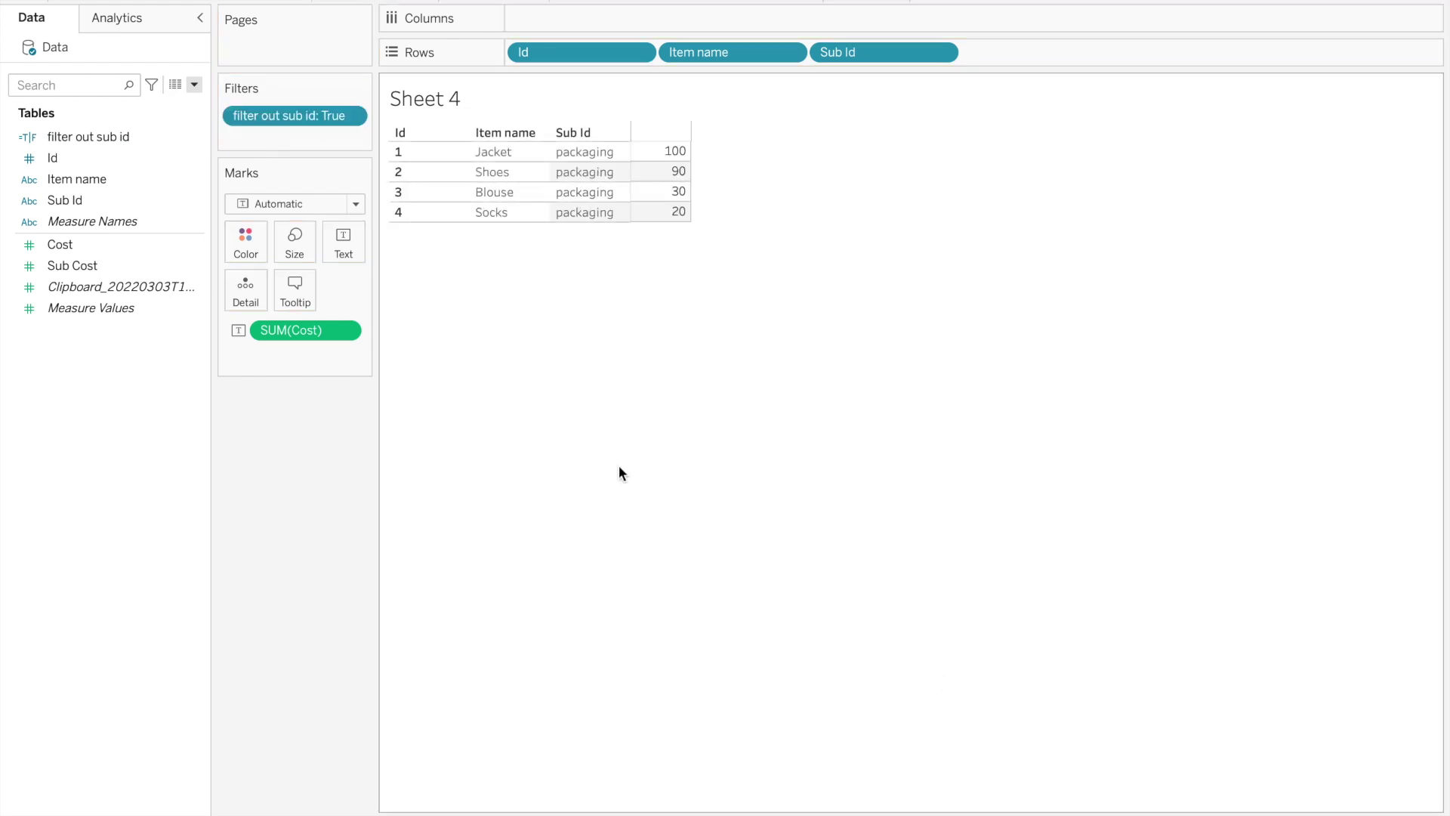
{"action": "mouse_move", "coordinate": [656, 173]}
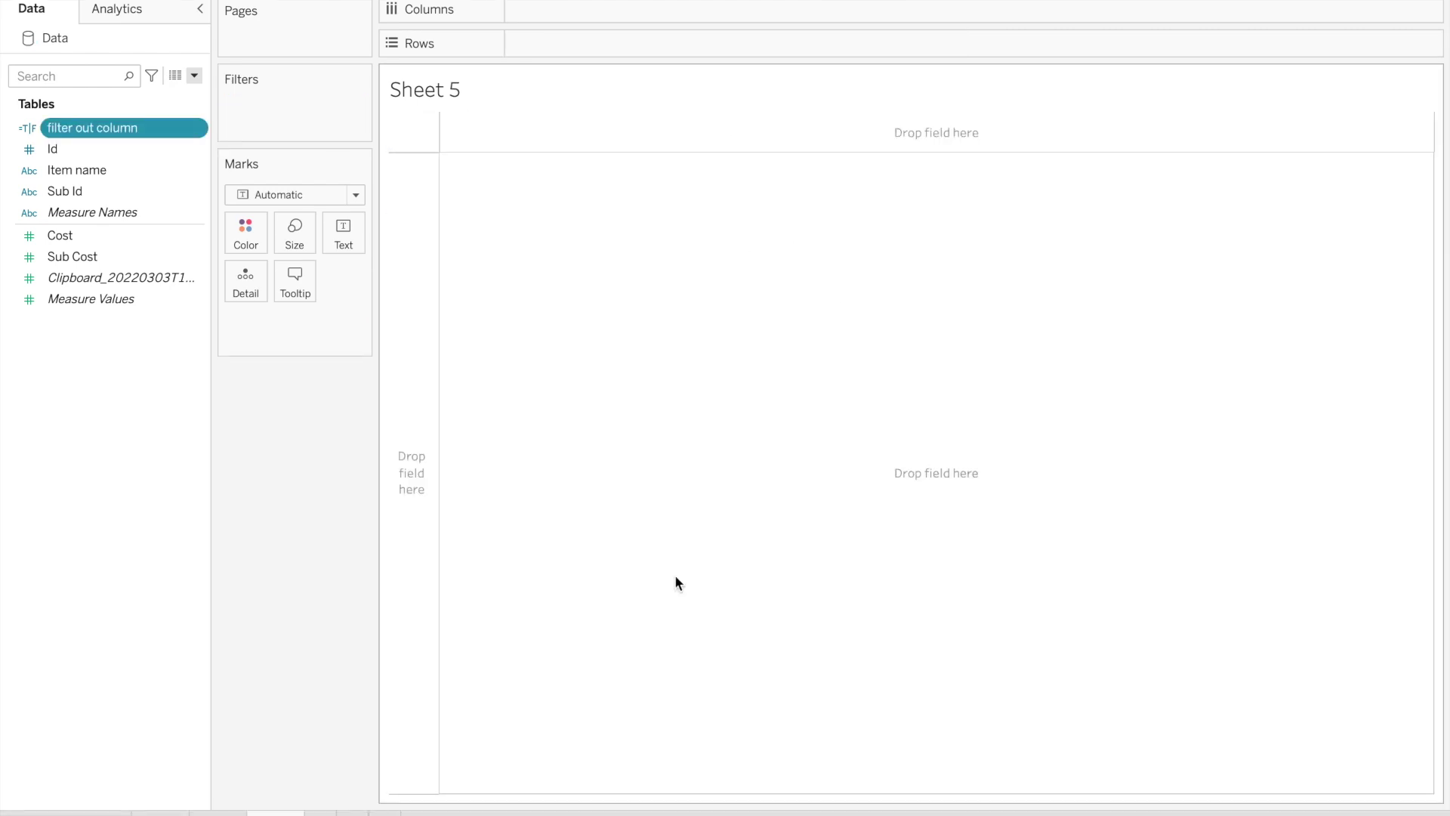
Build a horizontal bar chart on Sheet 5 of summed Cost by Id and Item name, labelling the bars with Cost.
{"action": "left_click", "coordinate": [82, 395]}
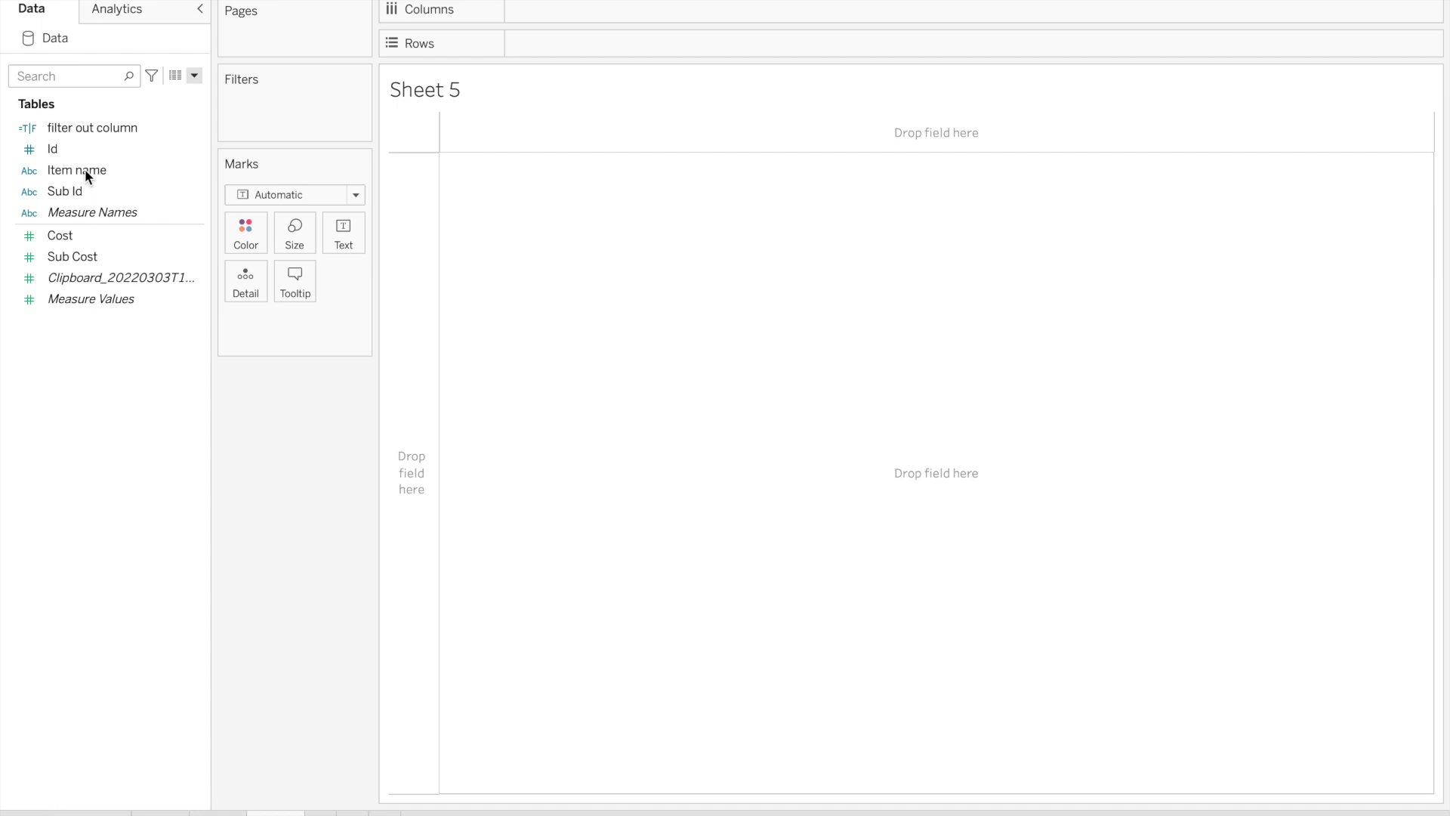
{"action": "left_click", "coordinate": [66, 151]}
{"action": "left_click_drag", "start_coordinate": [66, 151], "coordinate": [576, 58]}
{"action": "left_click_drag", "start_coordinate": [85, 173], "coordinate": [705, 43]}
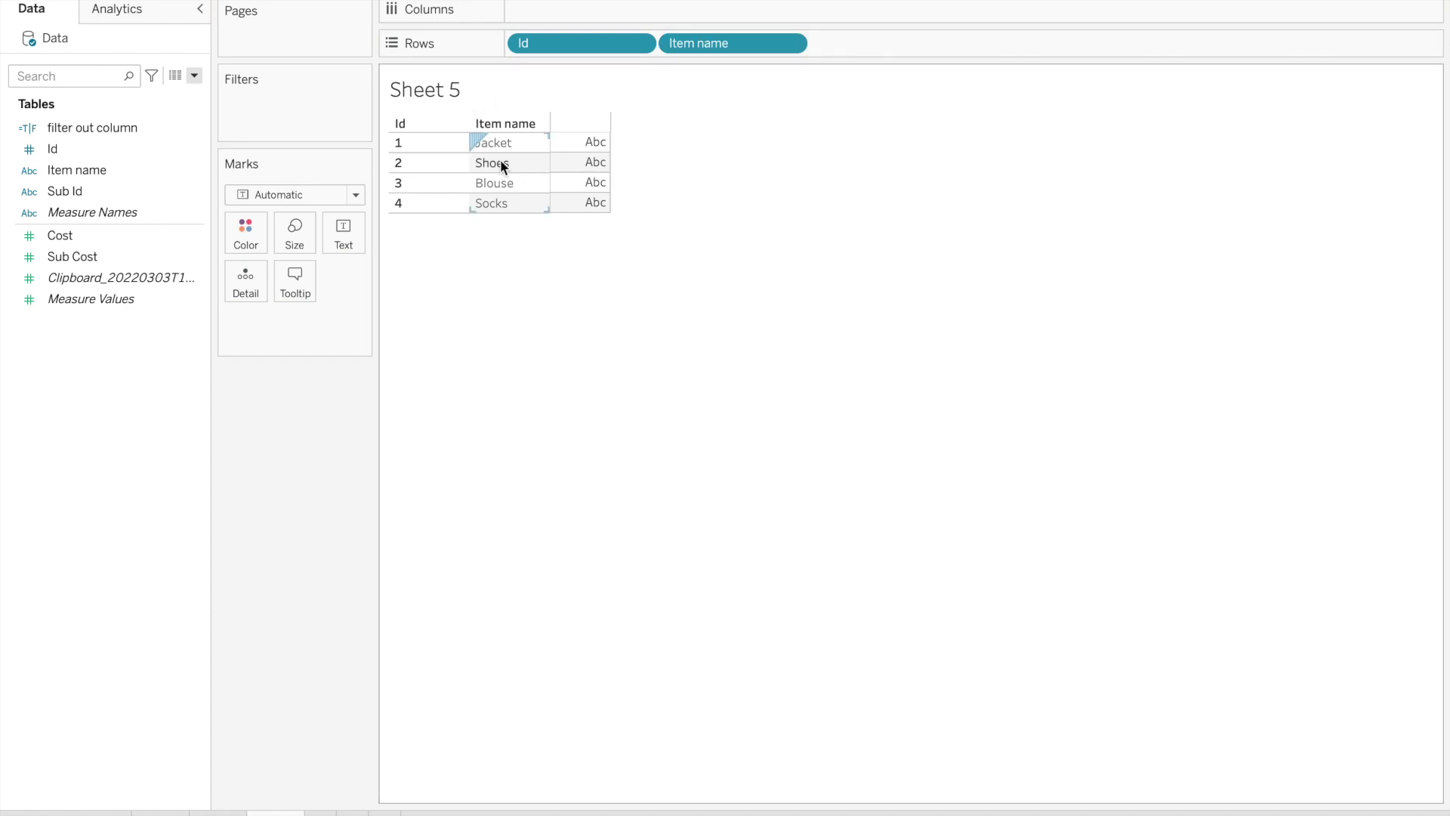
{"action": "left_click", "coordinate": [71, 238]}
{"action": "left_click_drag", "start_coordinate": [71, 237], "coordinate": [339, 221]}
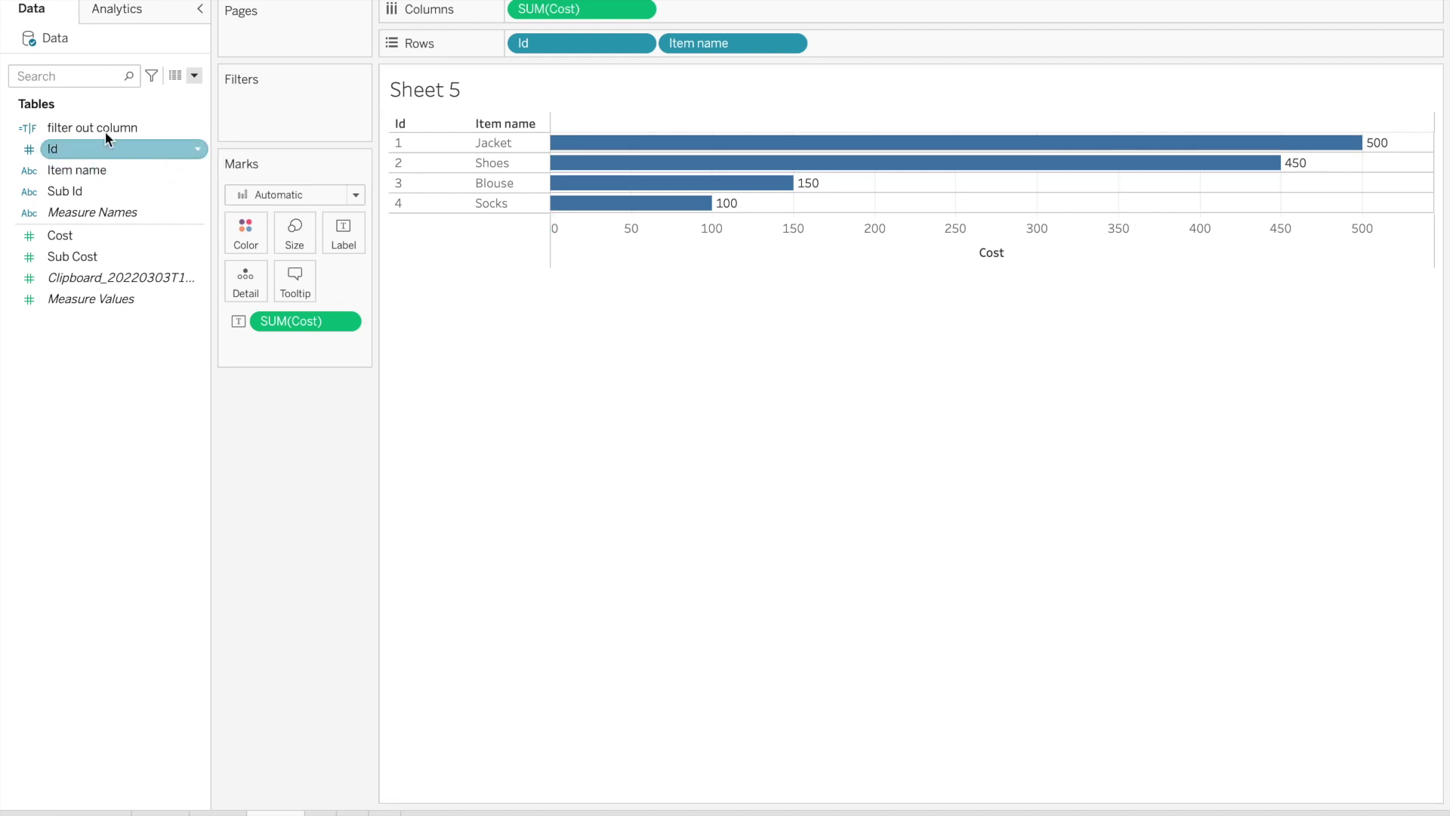
Filter the Sheet 5 bar chart by the filter out column field, keeping only True.
{"action": "left_click_drag", "start_coordinate": [89, 126], "coordinate": [265, 91]}
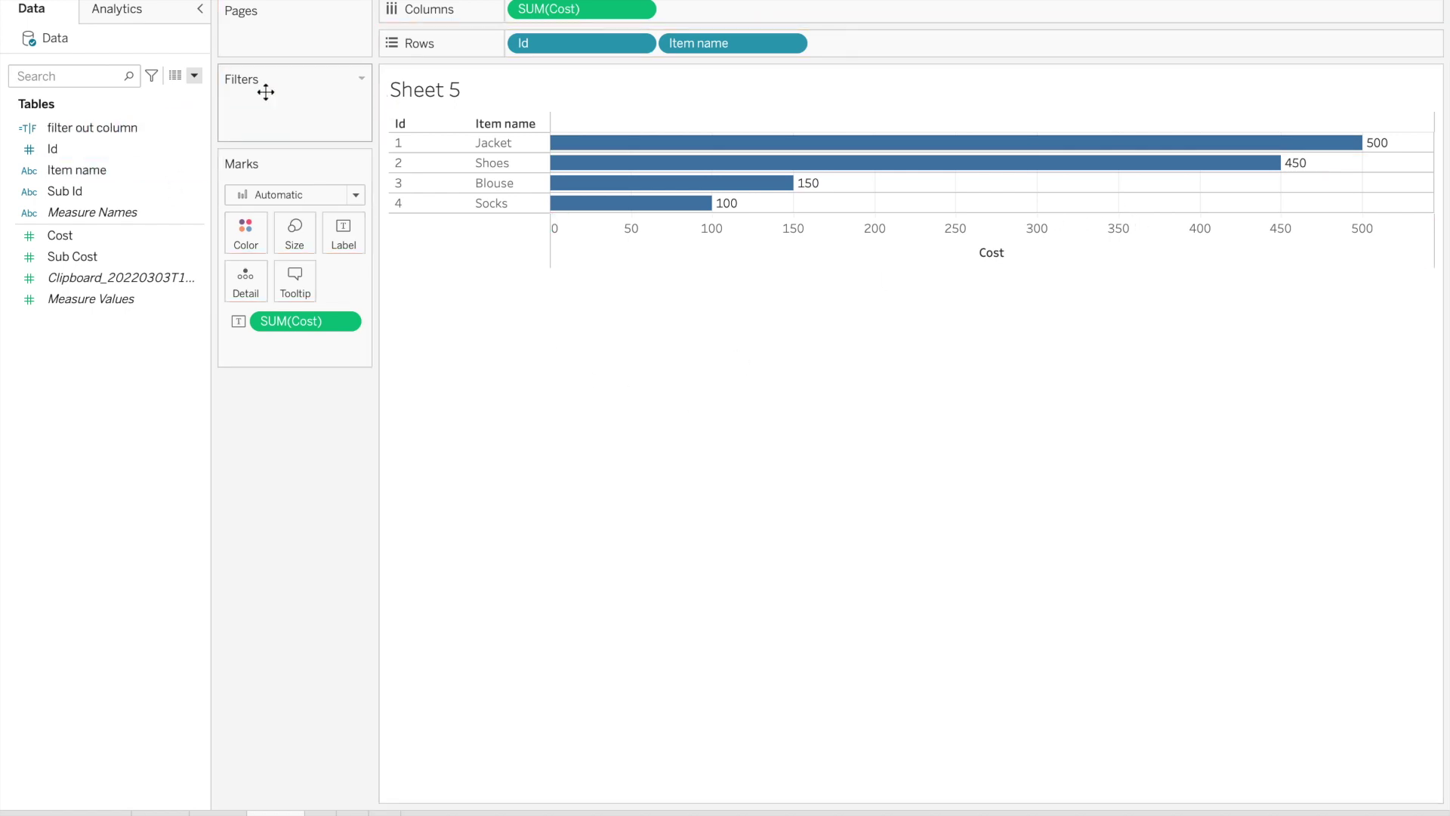
{"action": "left_click_drag", "start_coordinate": [134, 128], "coordinate": [277, 126]}
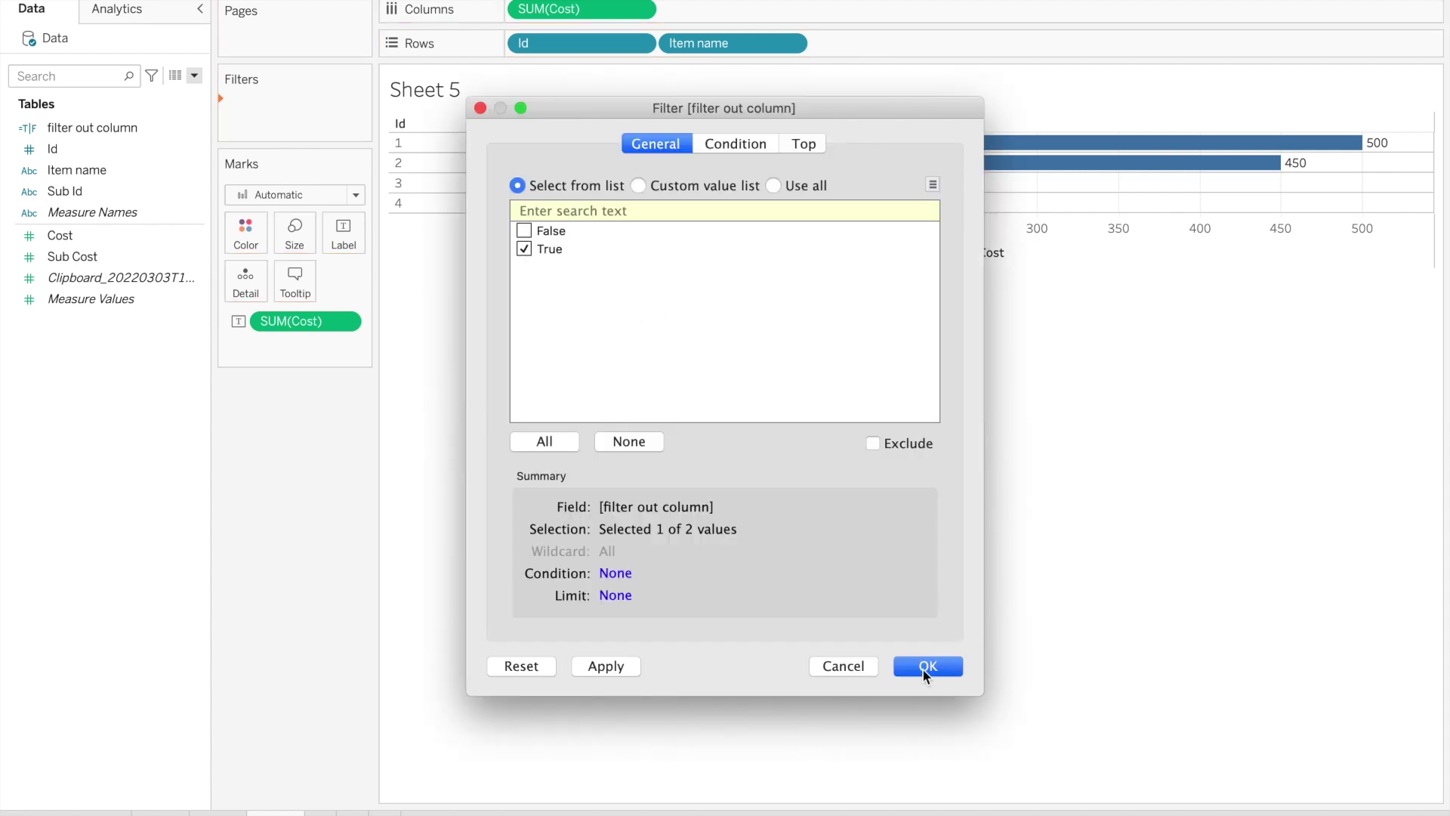
{"action": "left_click", "coordinate": [927, 666]}
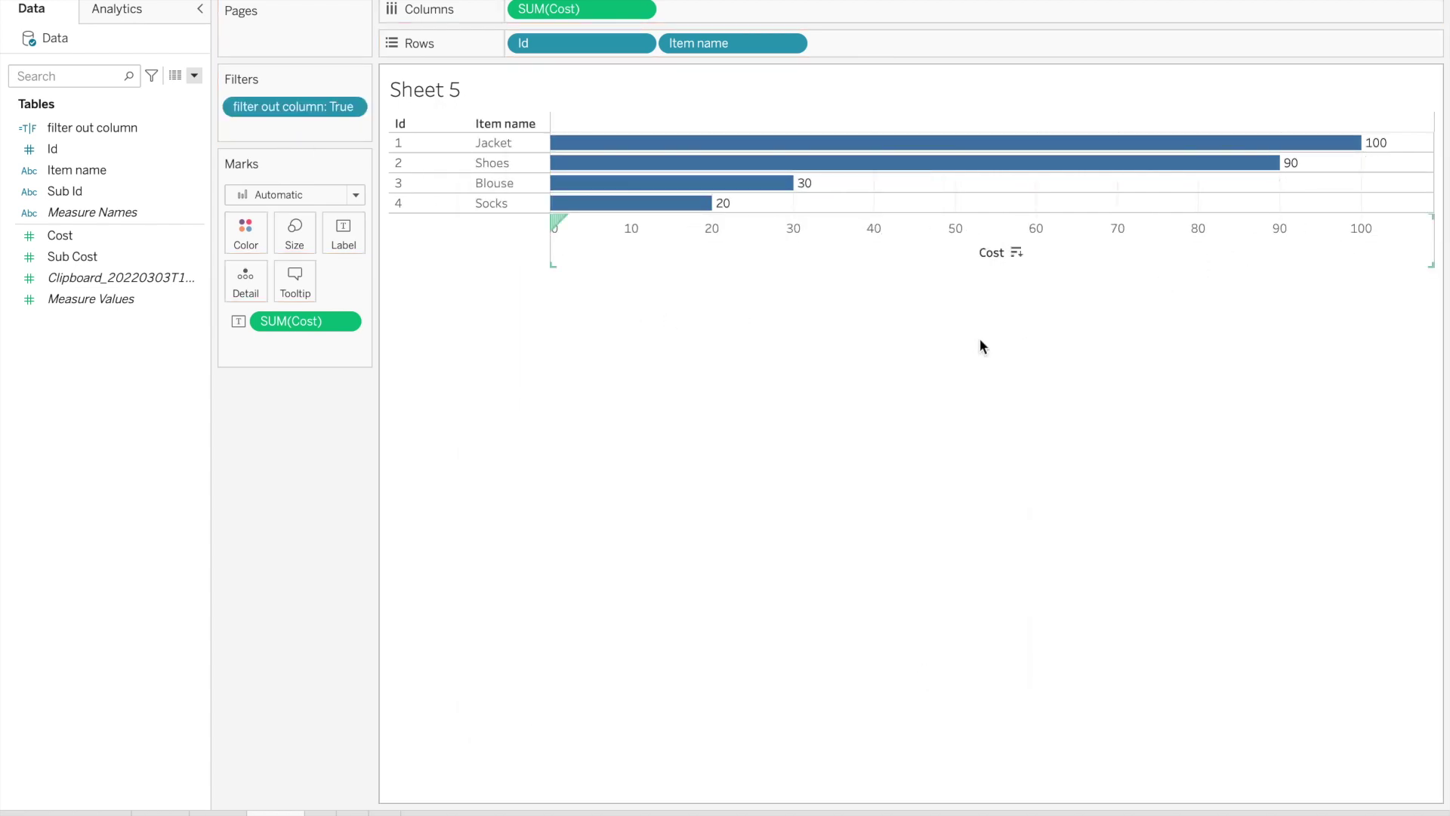